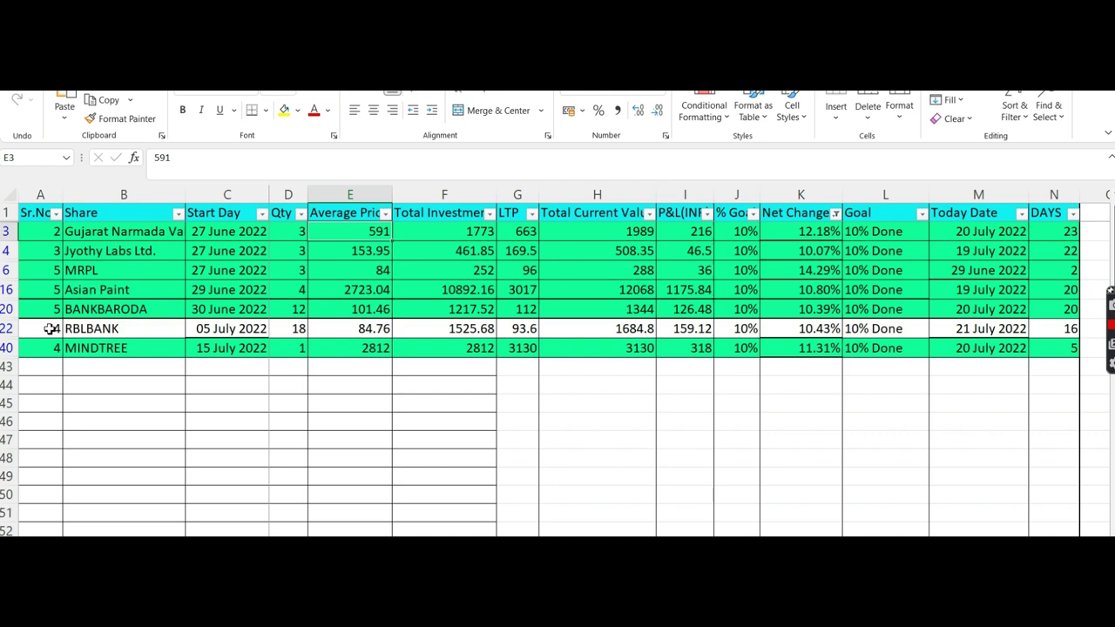
# Step: Review the RBLBANK row across its columns, from the serial number and start date to the days held
pyautogui.click(53, 329)
pyautogui.press('Right')
pyautogui.press('Left')
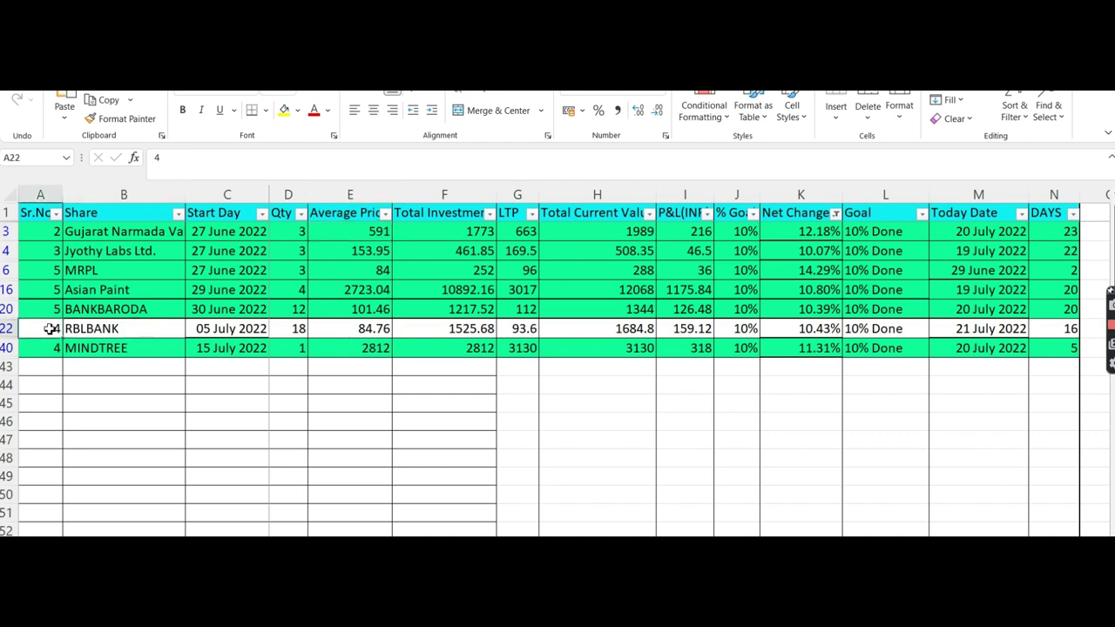
pyautogui.press('Right')
pyautogui.press('Right')
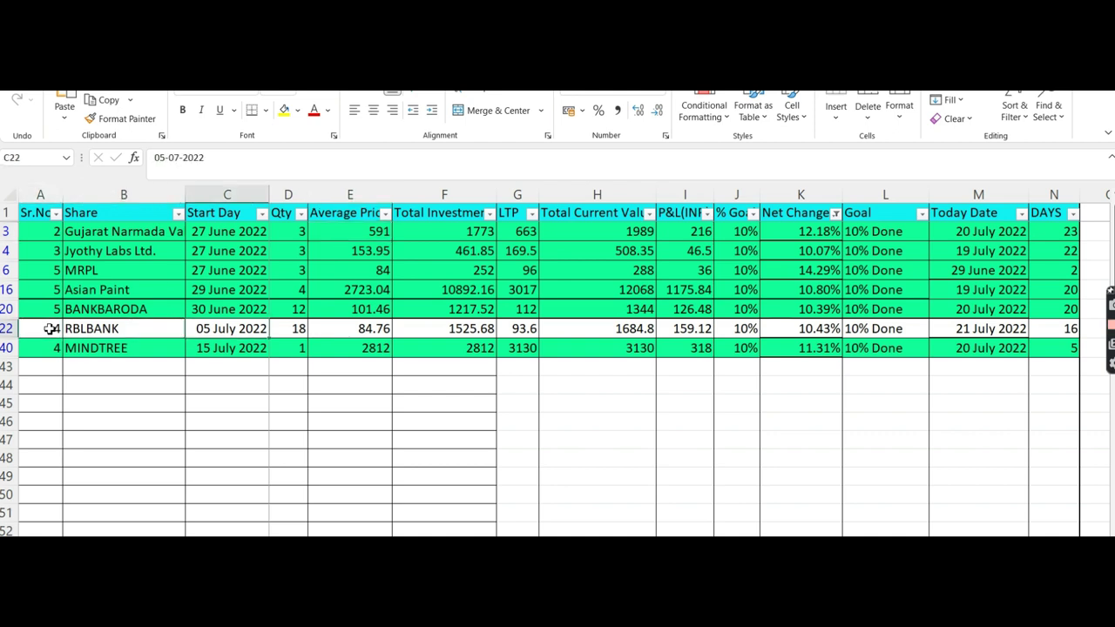
pyautogui.click(51, 329)
pyautogui.press('Right')
pyautogui.press('Right')
pyautogui.press('Right')
pyautogui.press('Right')
pyautogui.press('Right')
pyautogui.press('Right')
pyautogui.press('Right')
pyautogui.press('Right')
pyautogui.press('Right')
pyautogui.press('Right')
pyautogui.press('Right')
pyautogui.press('Right')
pyautogui.press('Right')
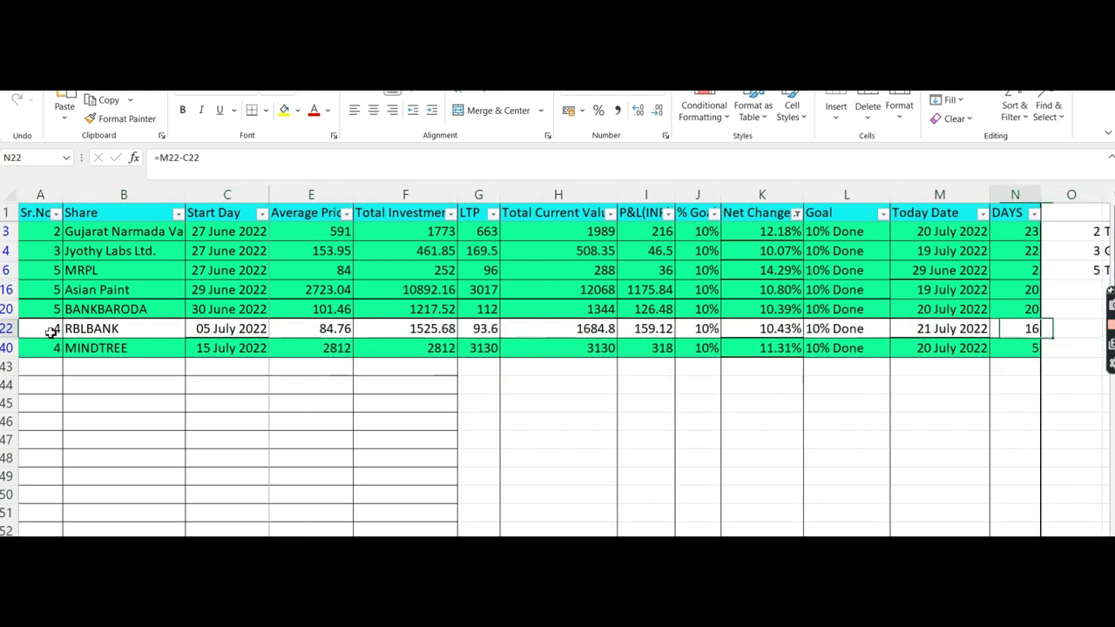
pyautogui.press('Left')
pyautogui.press('Right')
pyautogui.press('Left')
pyautogui.press('Left')
pyautogui.press('Left')
pyautogui.press('Left')
pyautogui.press('Left')
pyautogui.press('Left')
pyautogui.press('Left')
pyautogui.press('Left')
pyautogui.press('Left')
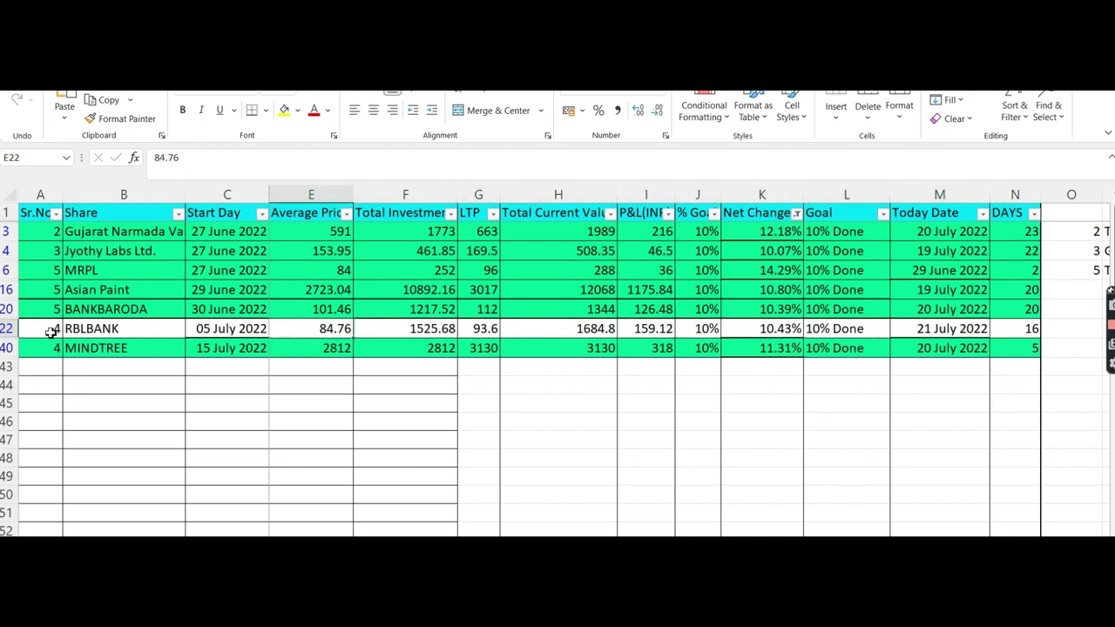
pyautogui.press('Left')
pyautogui.press('Left')
pyautogui.press('Left')
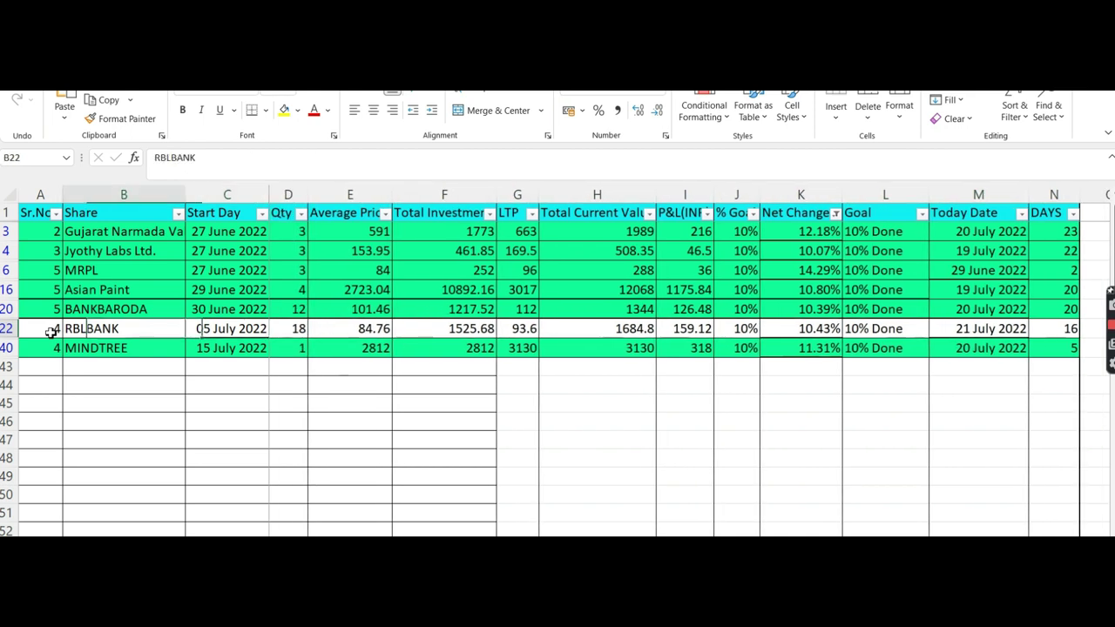
pyautogui.press('Left')
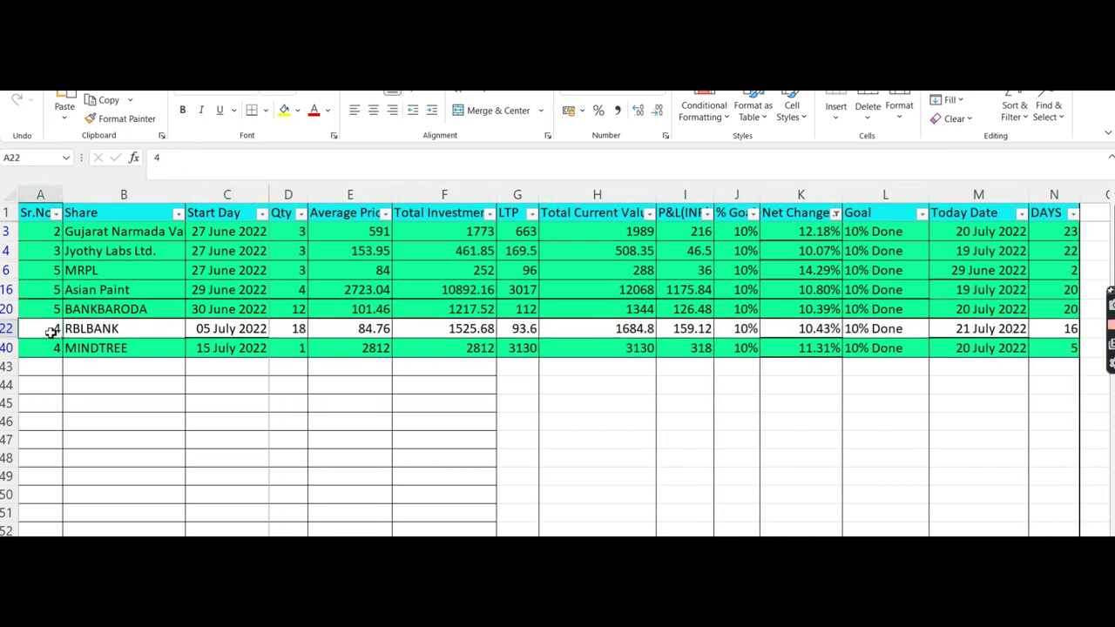
pyautogui.press('Right')
pyautogui.press('Right')
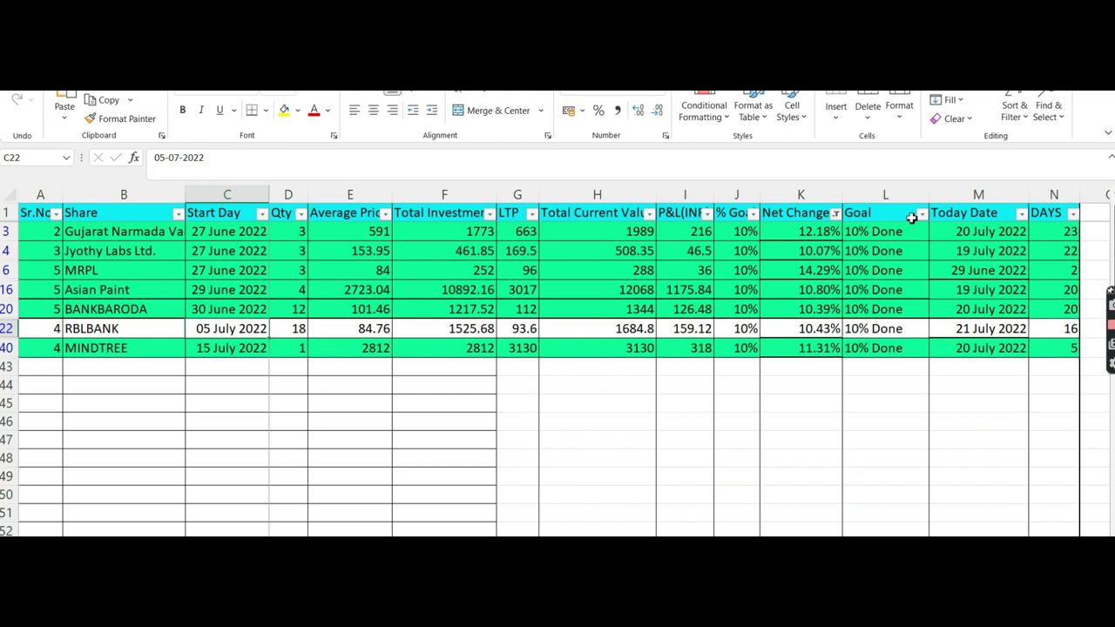
# Step: Check the days-held formulas and examine the MRPL row's average price, investment, LTP, current value, P&L, net change and goal
pyautogui.click(983, 232)
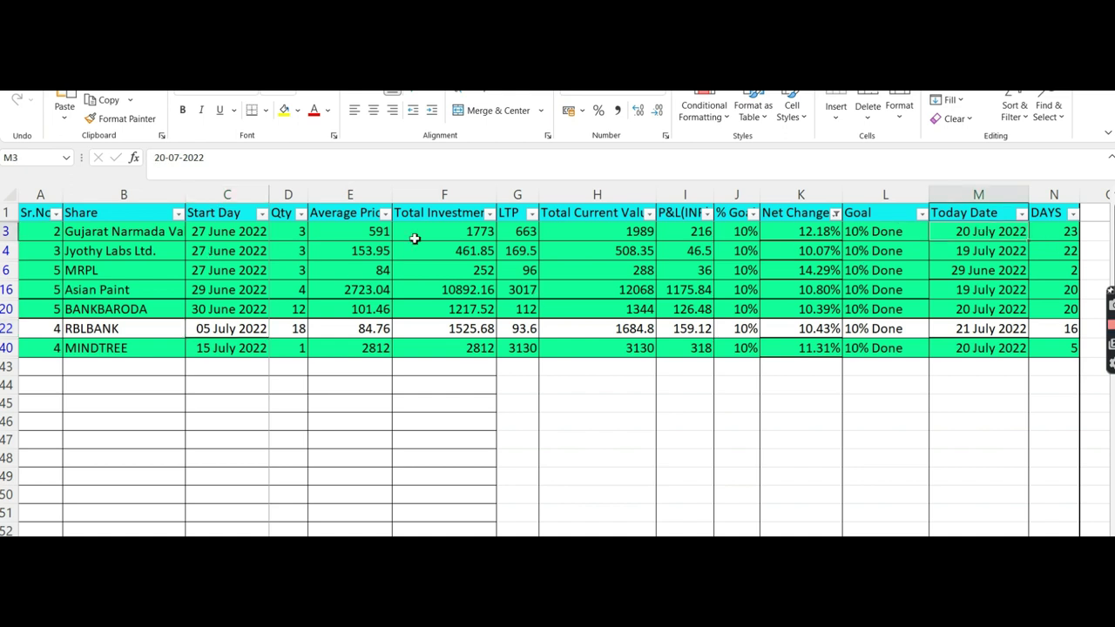
pyautogui.click(1070, 234)
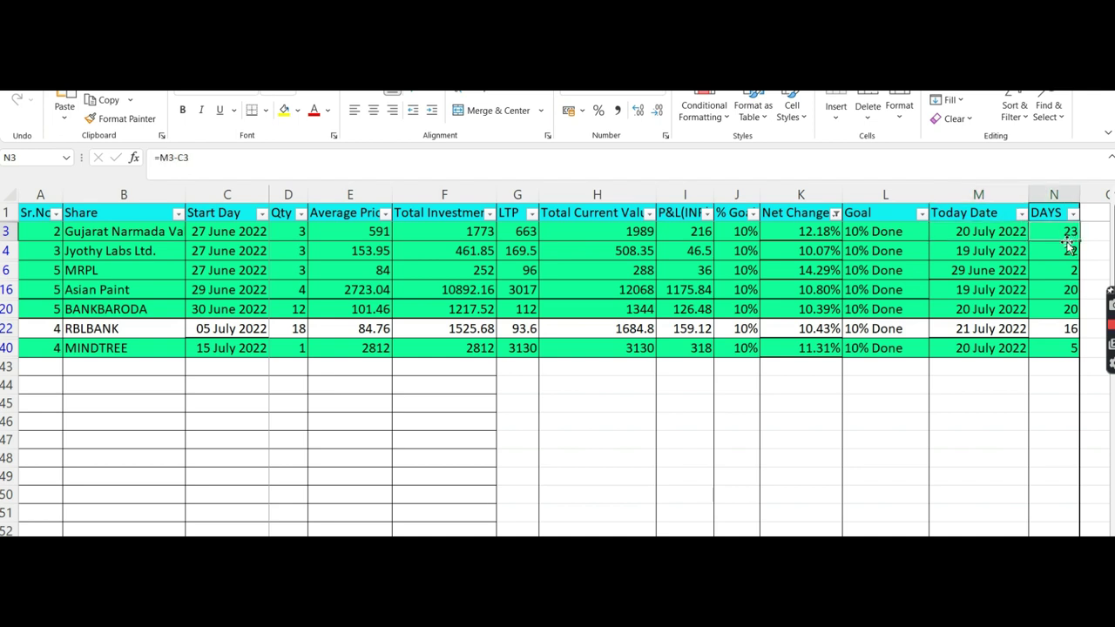
pyautogui.click(1062, 271)
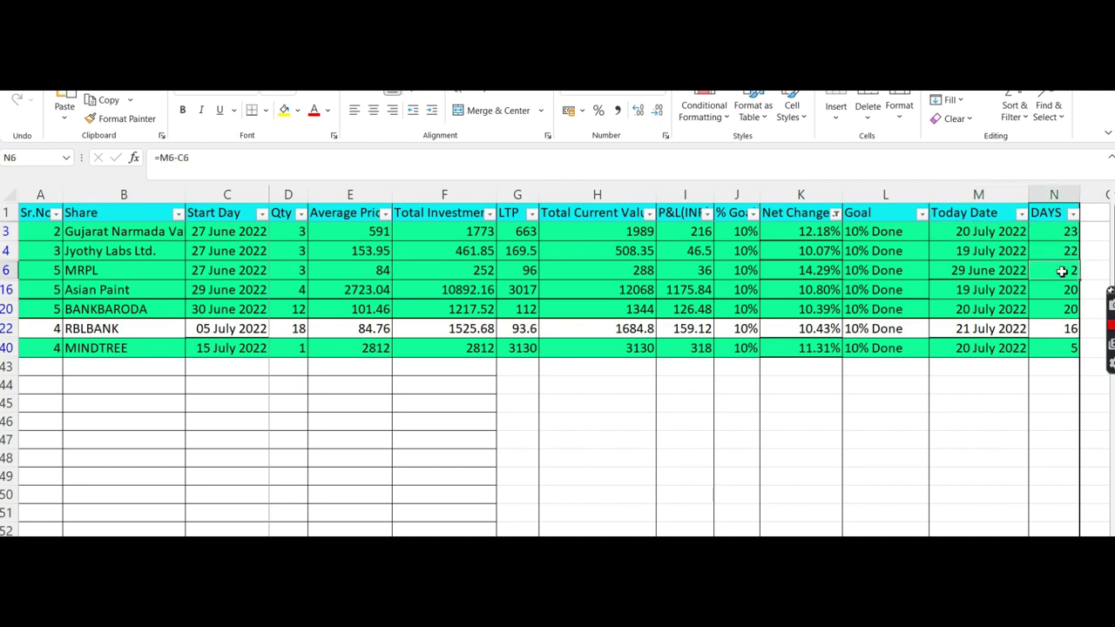
pyautogui.click(651, 273)
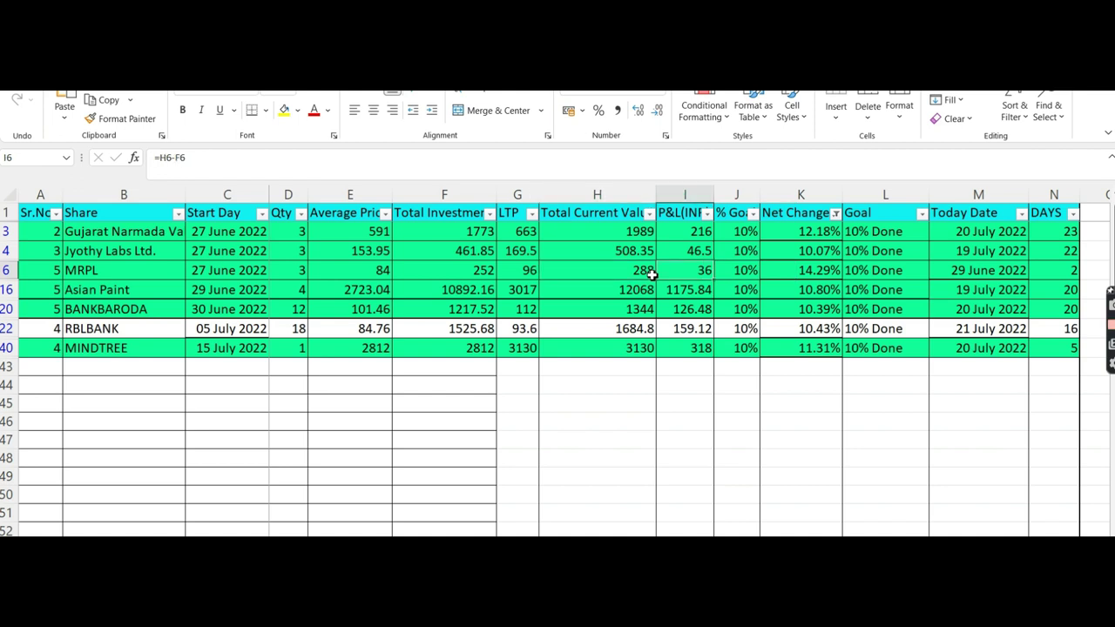
pyautogui.press('Left')
pyautogui.click(651, 273)
pyautogui.press('Left')
pyautogui.press('Left')
pyautogui.press('Left')
pyautogui.press('Left')
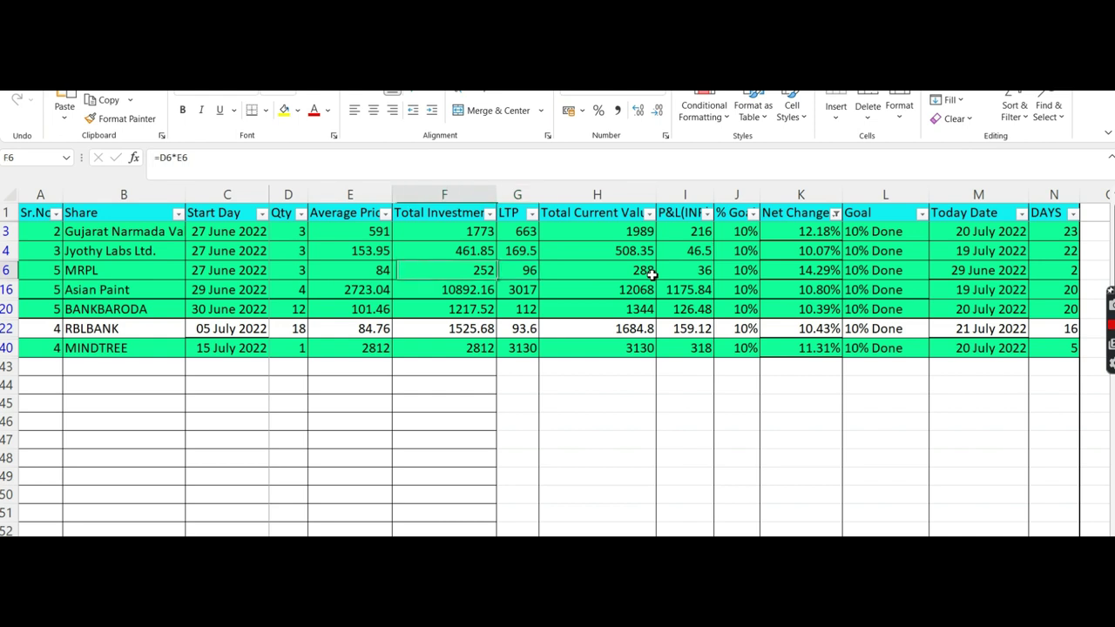
pyautogui.press('Right')
pyautogui.click(652, 274)
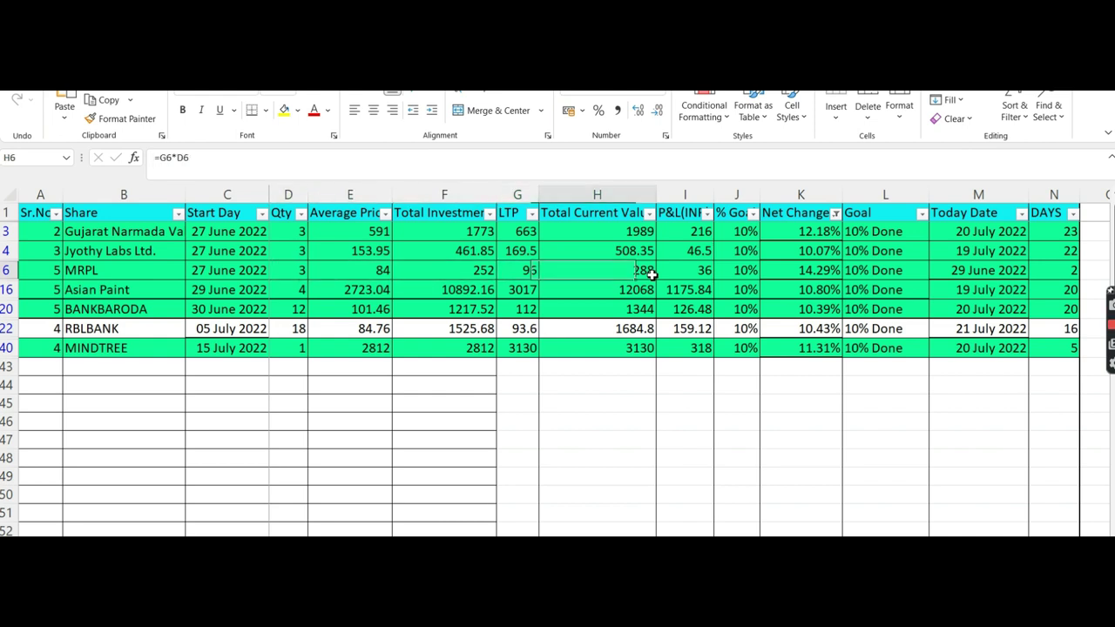
pyautogui.press('Left')
pyautogui.press('Right')
pyautogui.press('Right')
pyautogui.press('Right')
pyautogui.press('Right')
pyautogui.press('Right')
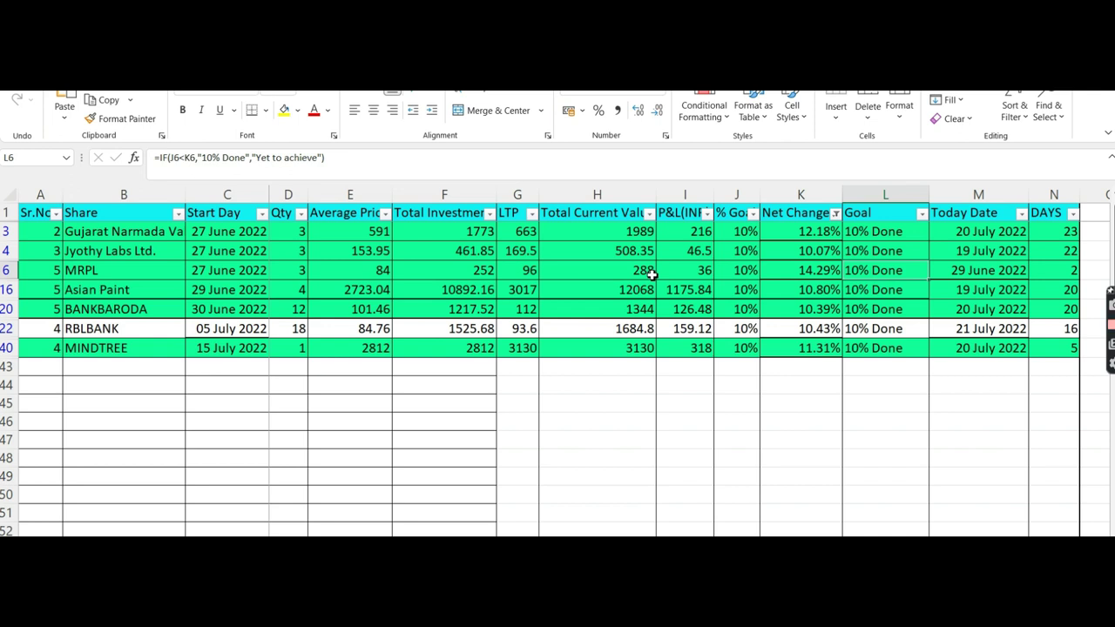
pyautogui.press('Right')
pyautogui.press('Right')
pyautogui.press('Left')
pyautogui.press('Left')
pyautogui.press('Left')
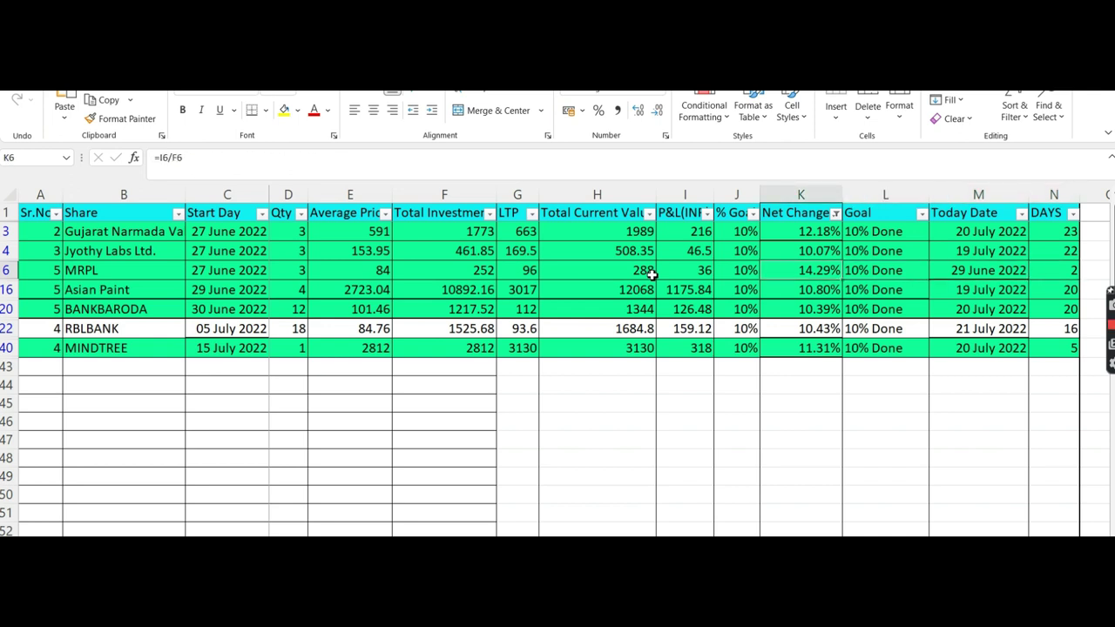
pyautogui.click(355, 275)
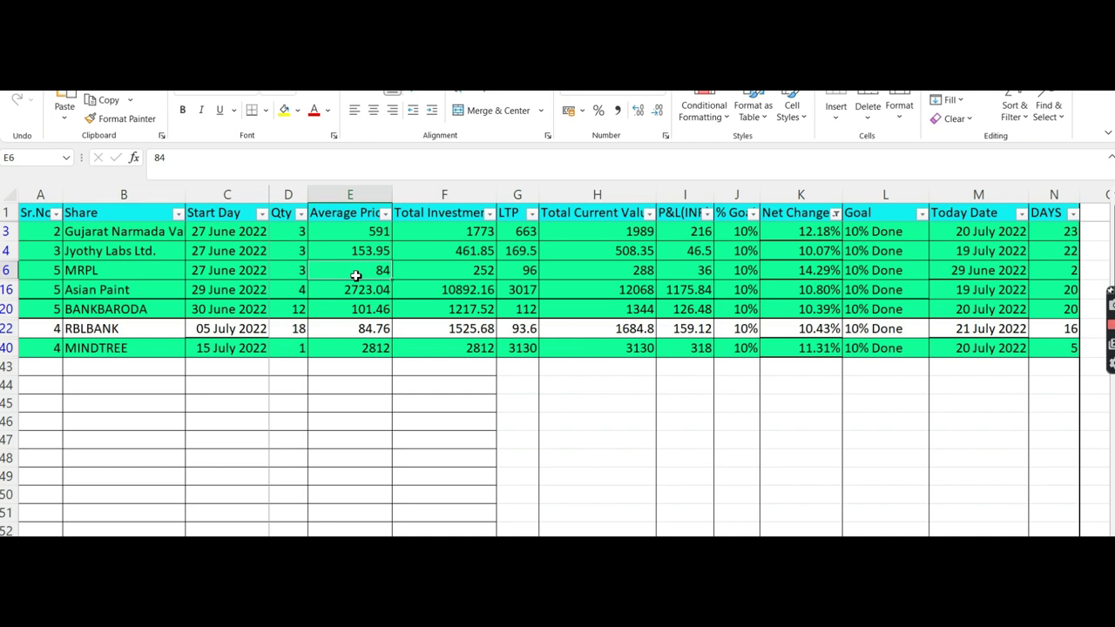
pyautogui.click(527, 270)
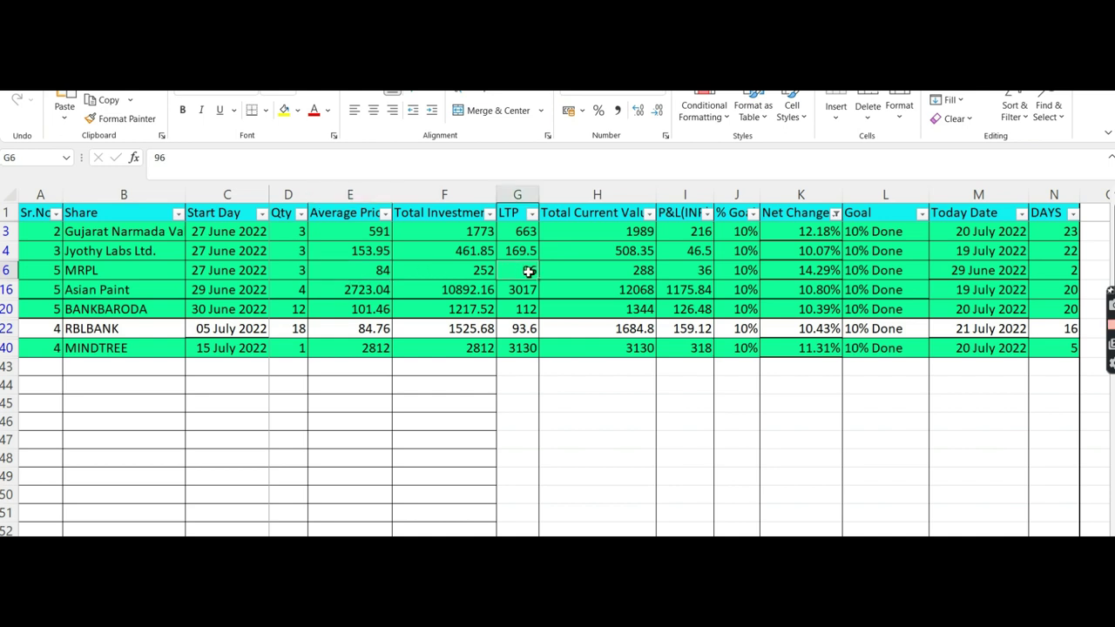
pyautogui.click(696, 275)
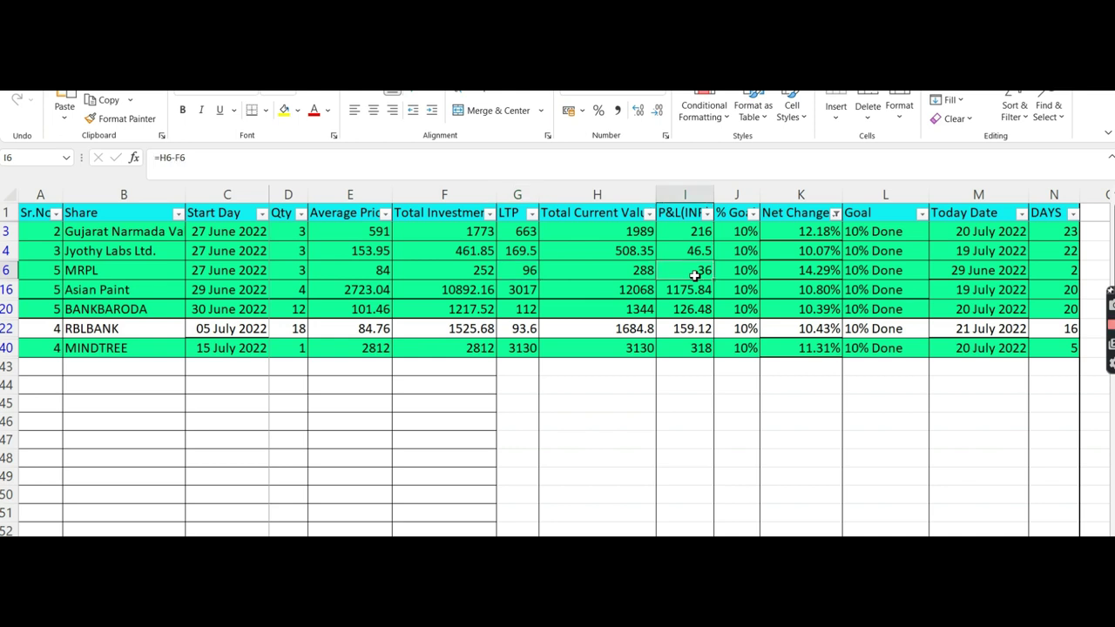
# Step: Compare the P&L values of the shares around MRPL and Asian Paint, and review the Goal statuses down to RBLBANK
pyautogui.press('Down')
pyautogui.press('Up')
pyautogui.press('Up')
pyautogui.press('Down')
pyautogui.press('Down')
pyautogui.press('Down')
pyautogui.press('Up')
pyautogui.press('Up')
pyautogui.press('Down')
pyautogui.press('Up')
pyautogui.press('Up')
pyautogui.press('Down')
pyautogui.press('Down')
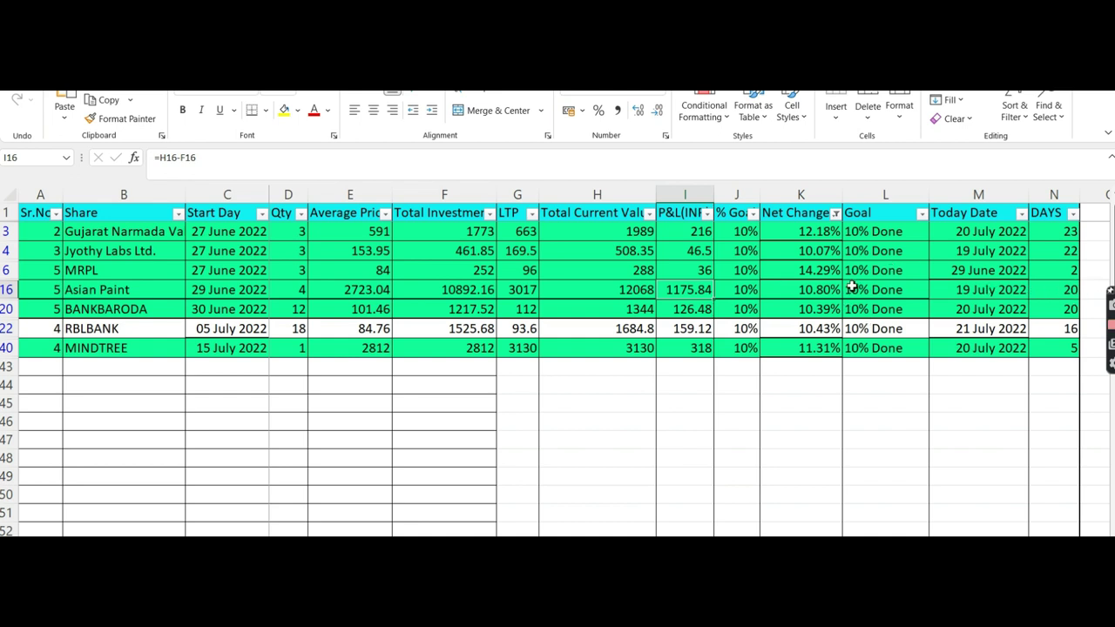
pyautogui.click(869, 231)
pyautogui.moveTo(869, 231); pyautogui.dragTo(884, 338)
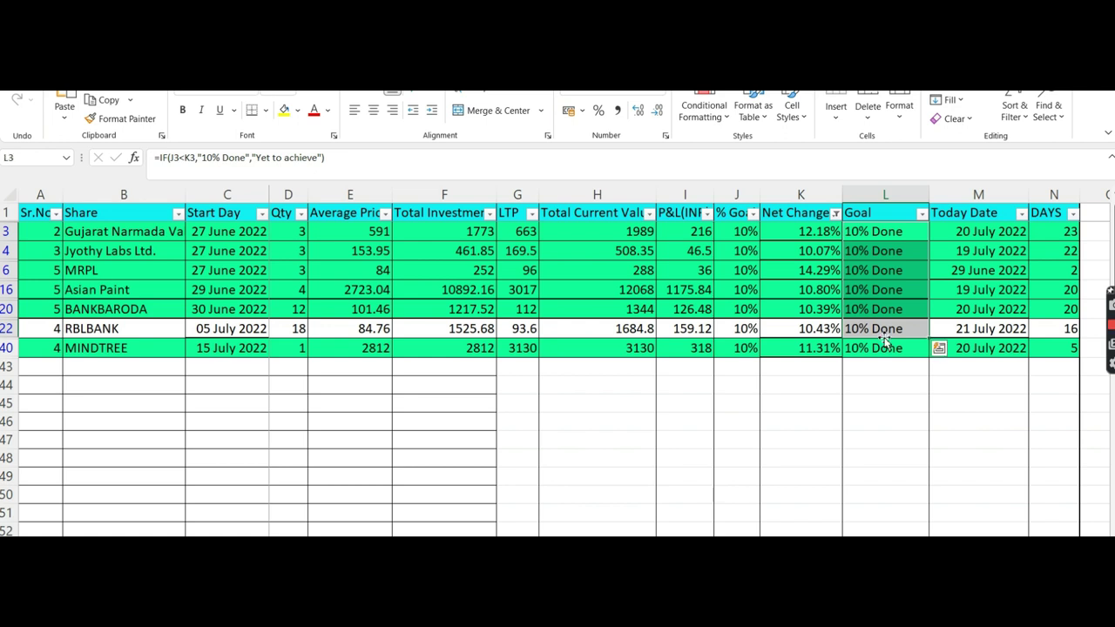
# Step: Fill the RBLBANK row from Sr.No to DAYS with the same bright green as the other achieved shares
pyautogui.click(27, 330)
pyautogui.moveTo(27, 329); pyautogui.dragTo(1047, 328)
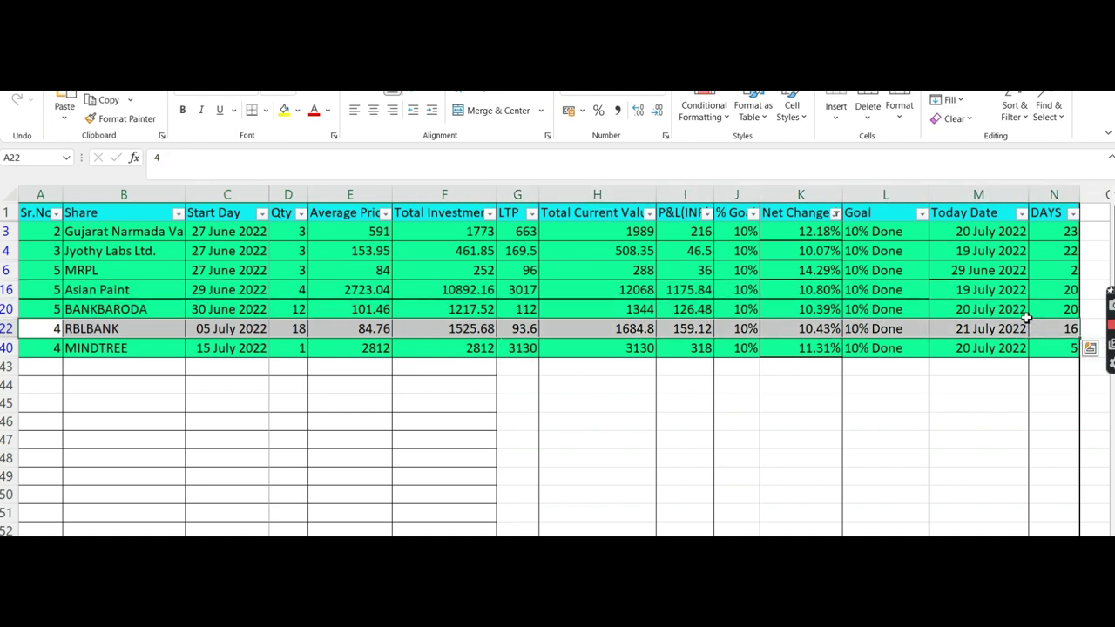
pyautogui.click(298, 111)
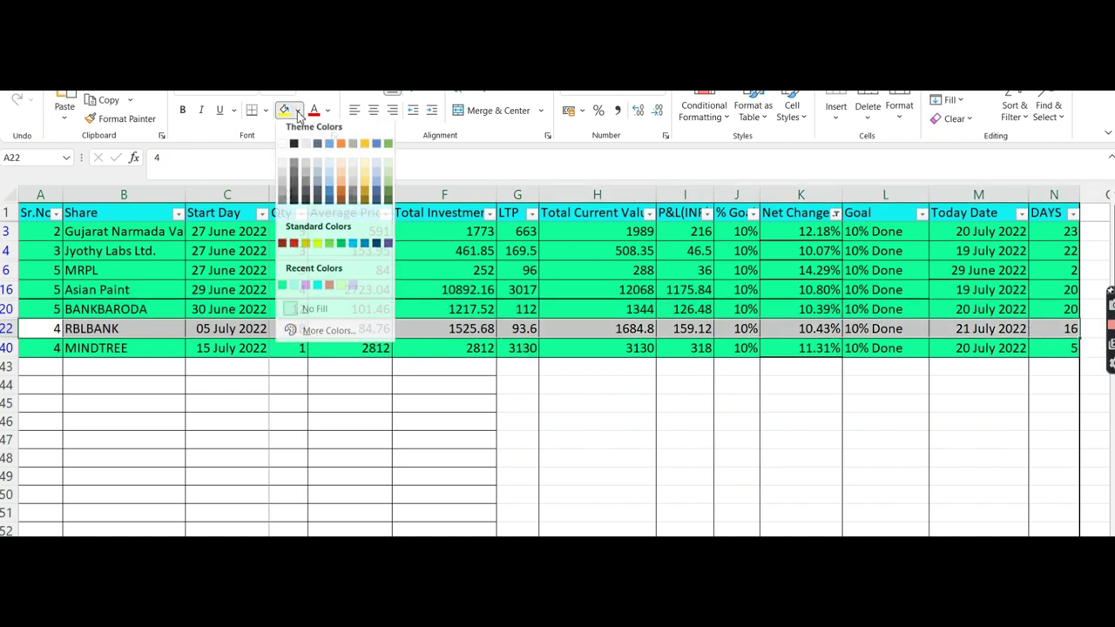
pyautogui.click(282, 292)
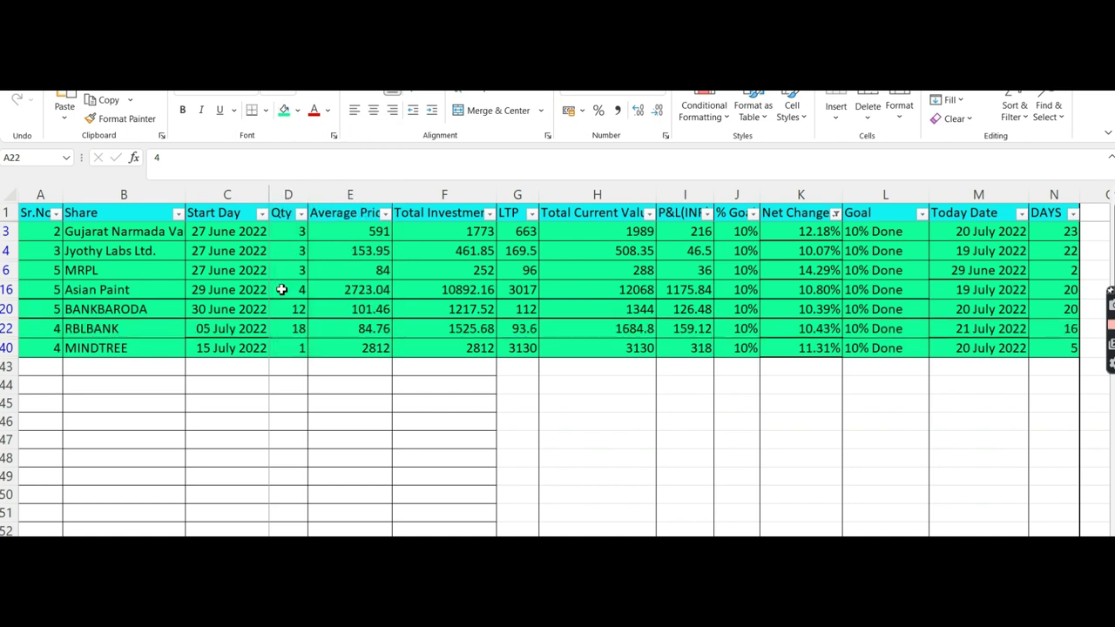
pyautogui.click(671, 293)
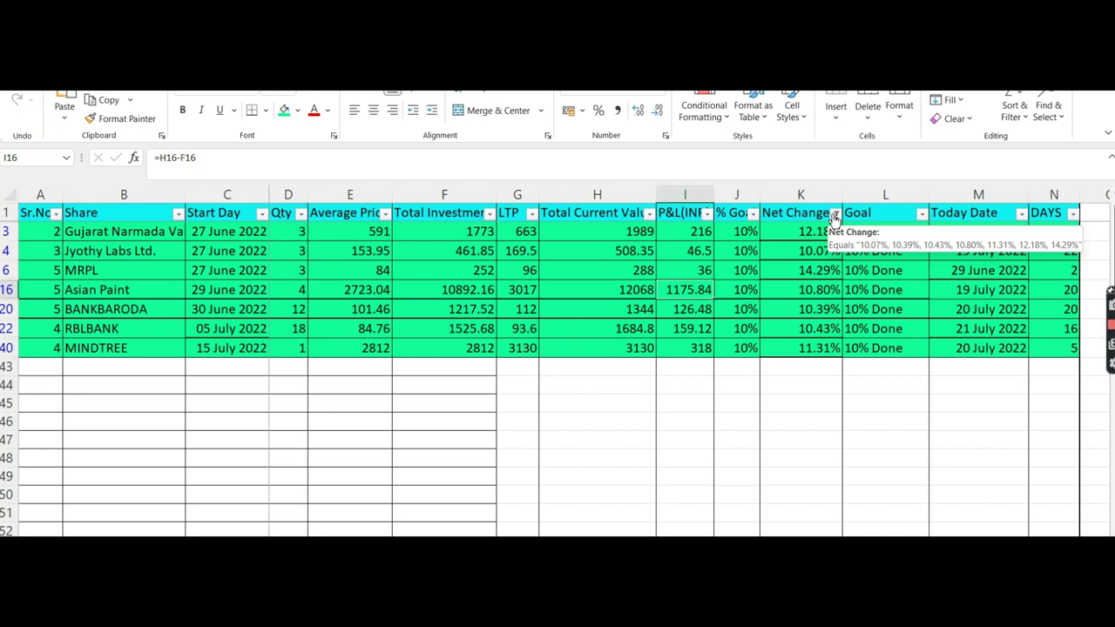
# Step: Filter the Net Change column to show only the -89.19% and -30.46% entries
pyautogui.click(835, 214)
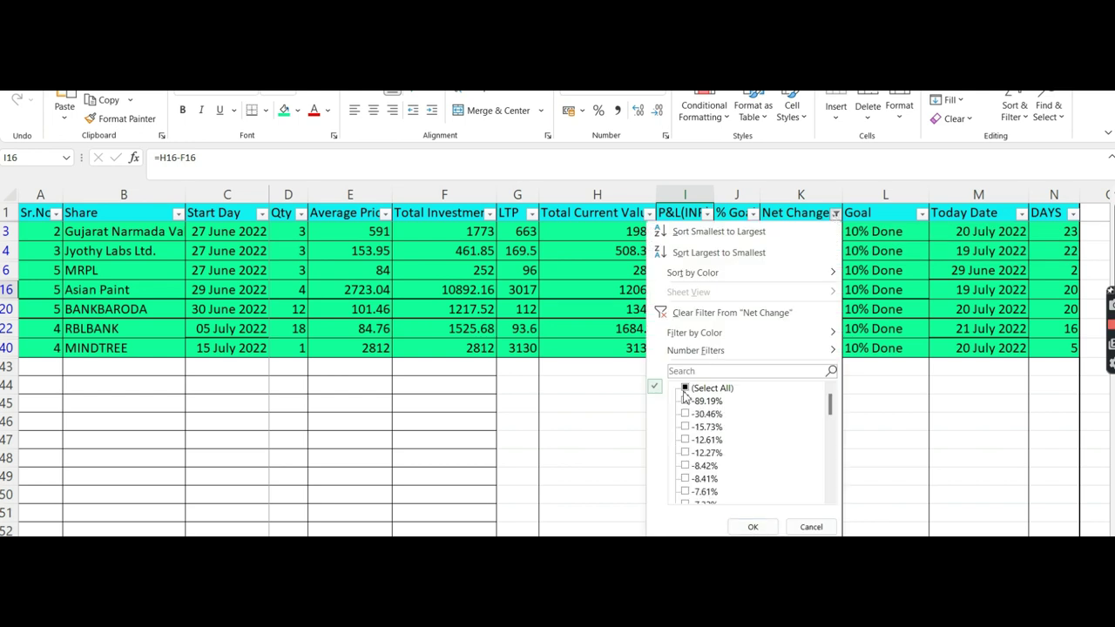
pyautogui.click(685, 388)
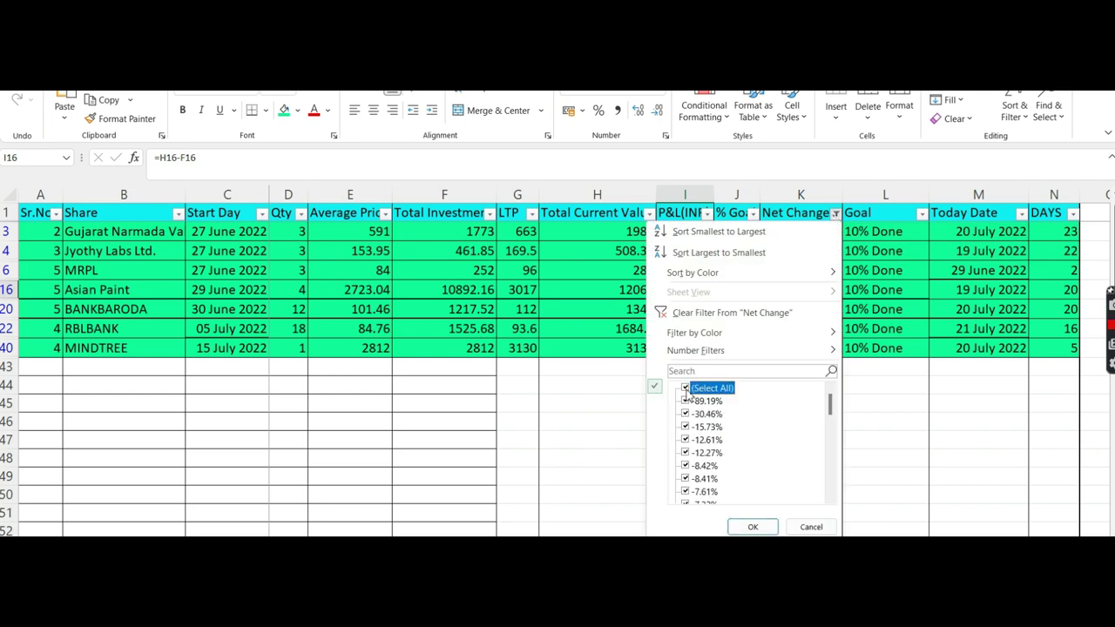
pyautogui.click(686, 389)
pyautogui.click(686, 401)
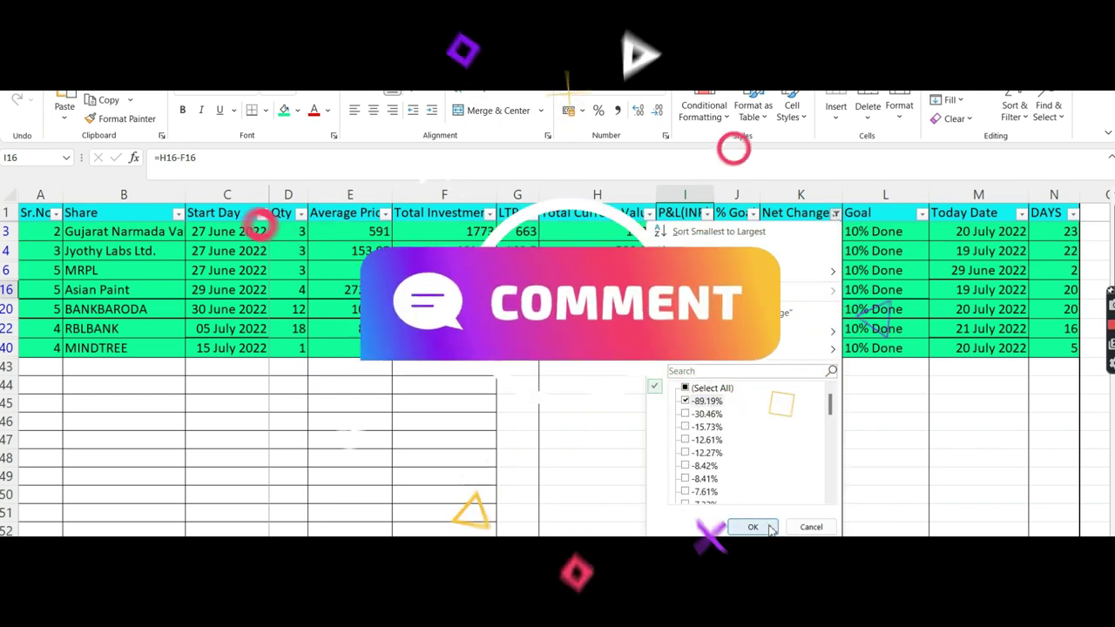
pyautogui.click(687, 414)
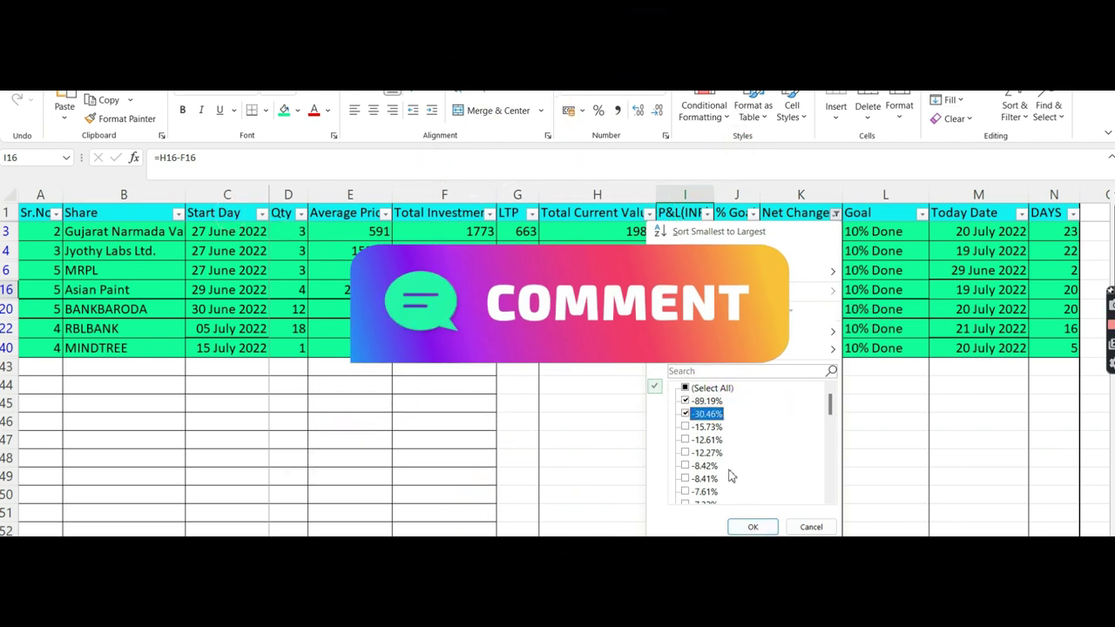
pyautogui.click(752, 527)
# Step: Select M&M's LTP cell, and look up M&M's current price in the second watchlist in Kite
pyautogui.click(725, 380)
pyautogui.press('Up')
pyautogui.press('Up')
pyautogui.press('Up')
pyautogui.press('Escape')
pyautogui.press('Down')
pyautogui.press('Left')
pyautogui.press('Left')
pyautogui.press('Left')
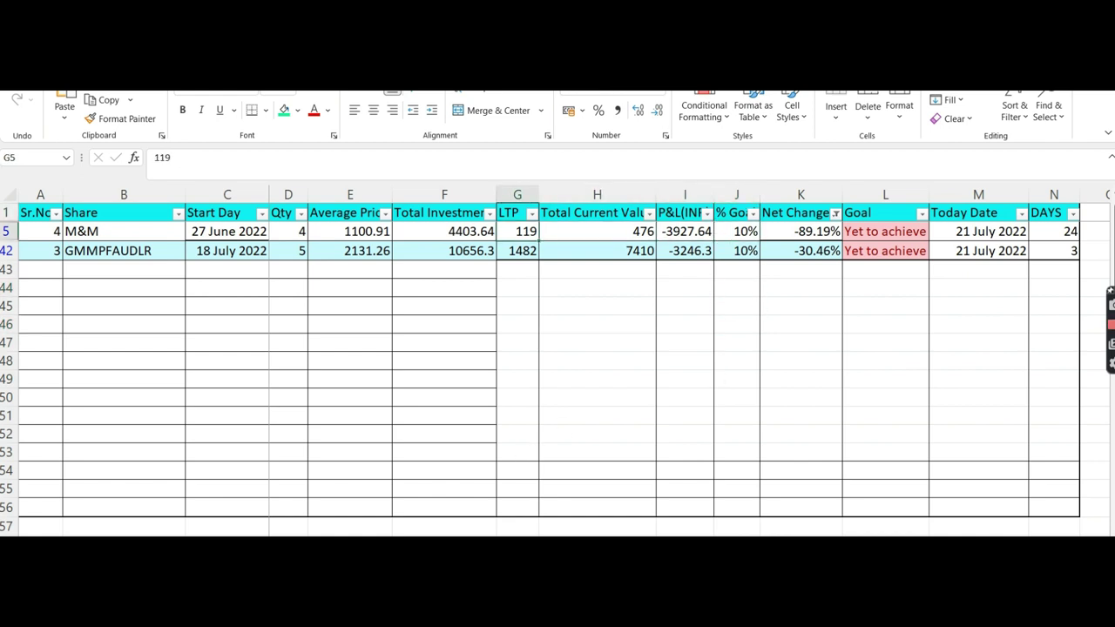
pyautogui.click(578, 507)
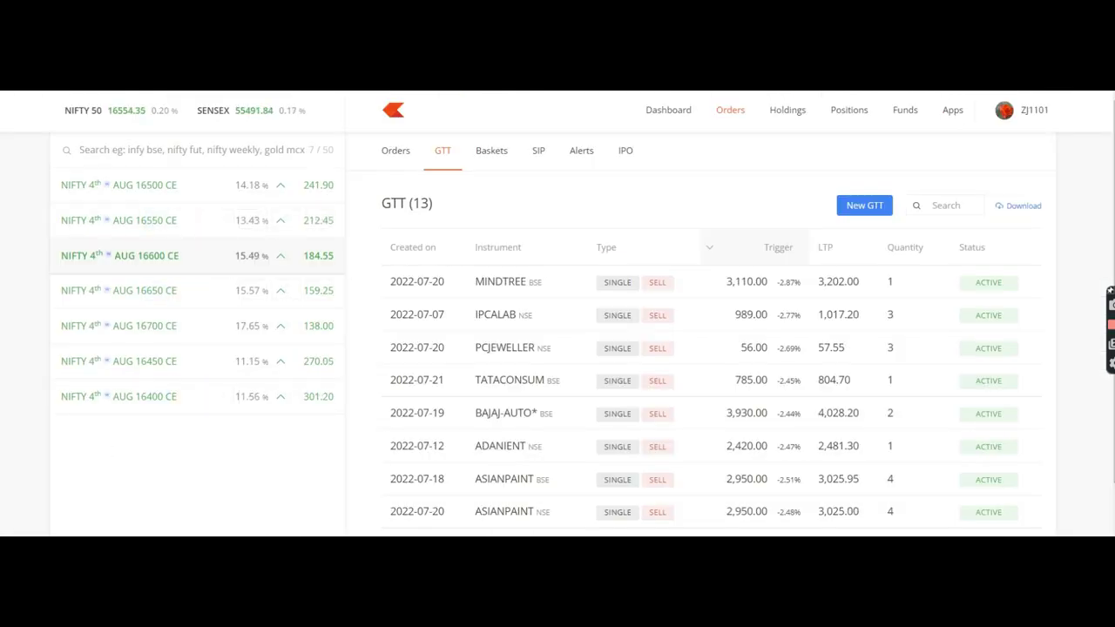
pyautogui.press('2')
pyautogui.moveTo(327, 220)
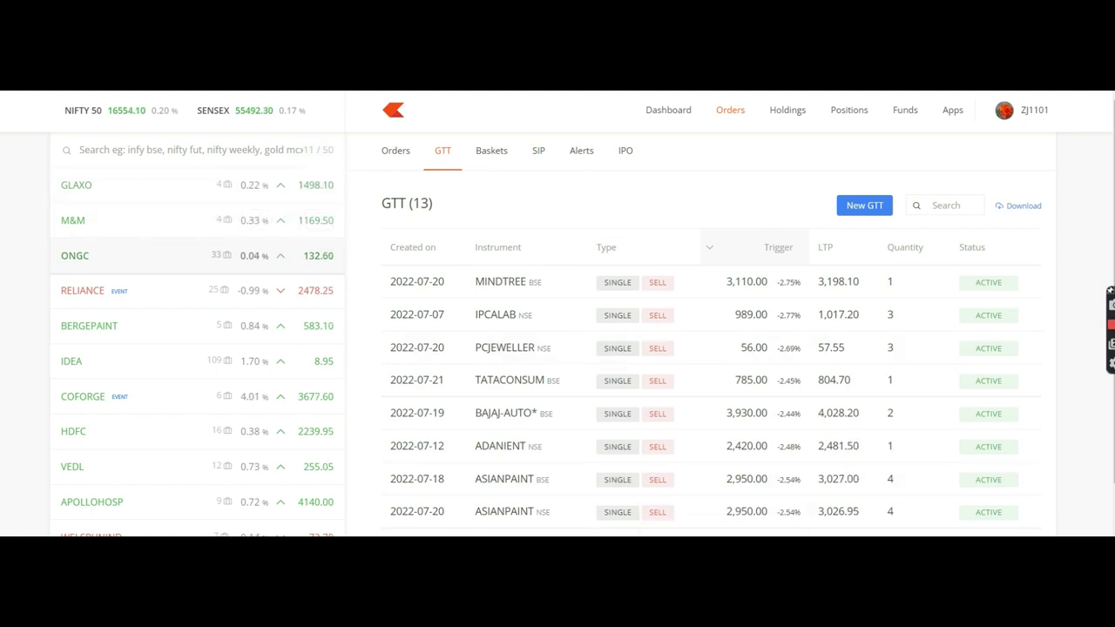
# Step: Switch back to the Excel sheet and set M&M's LTP to 1169
pyautogui.hotkey('alt', 'Tab')
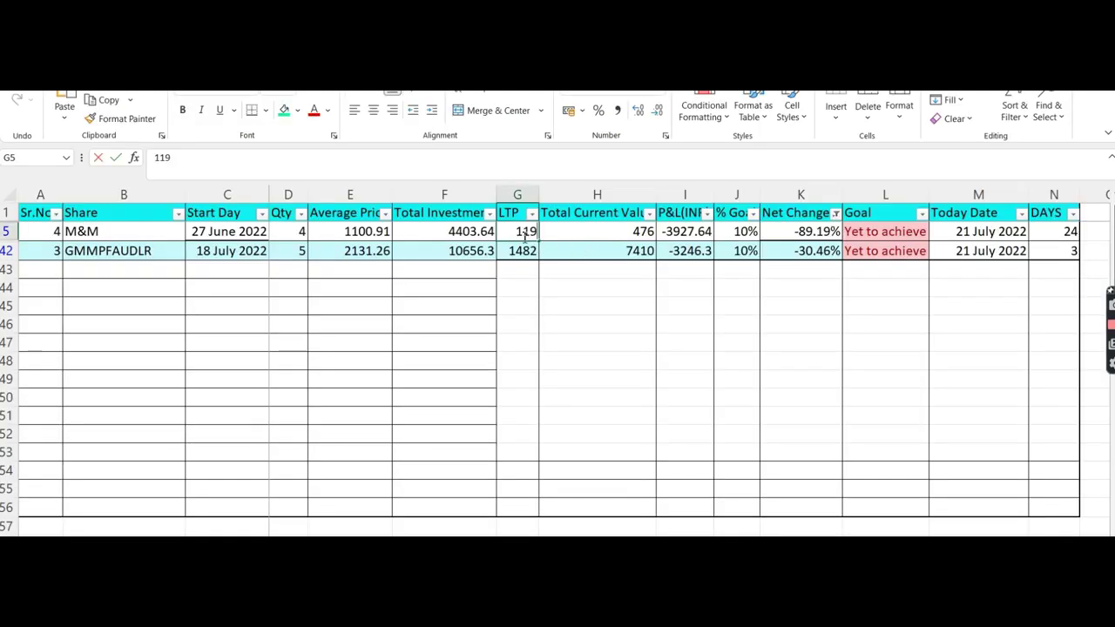
pyautogui.write('1169')
pyautogui.press('Return')
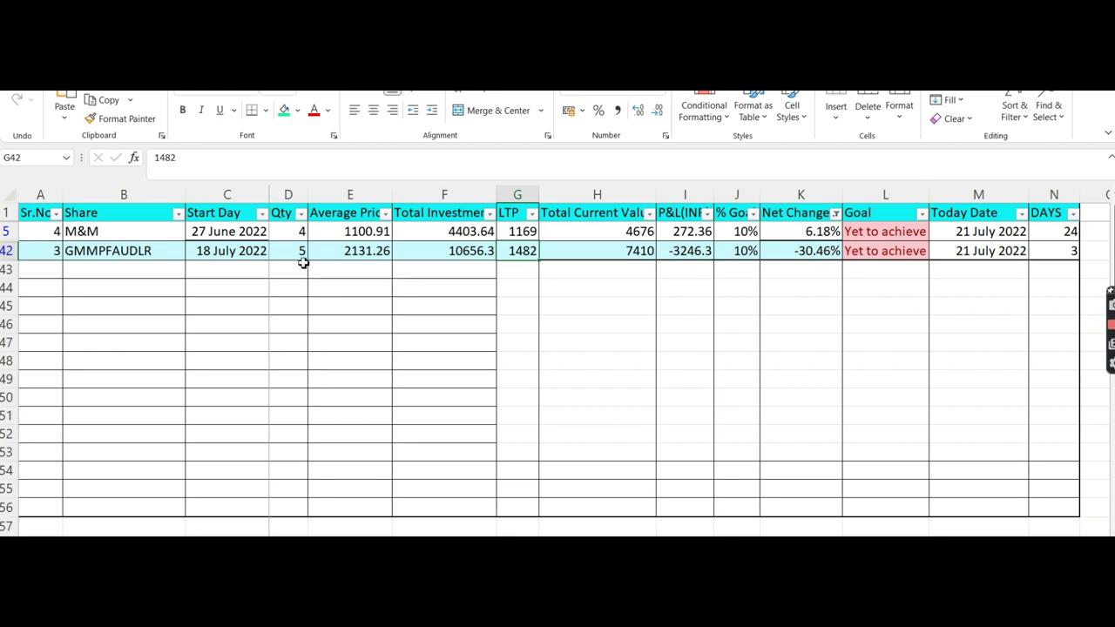
pyautogui.moveTo(821, 249); pyautogui.dragTo(804, 323)
pyautogui.click(804, 323)
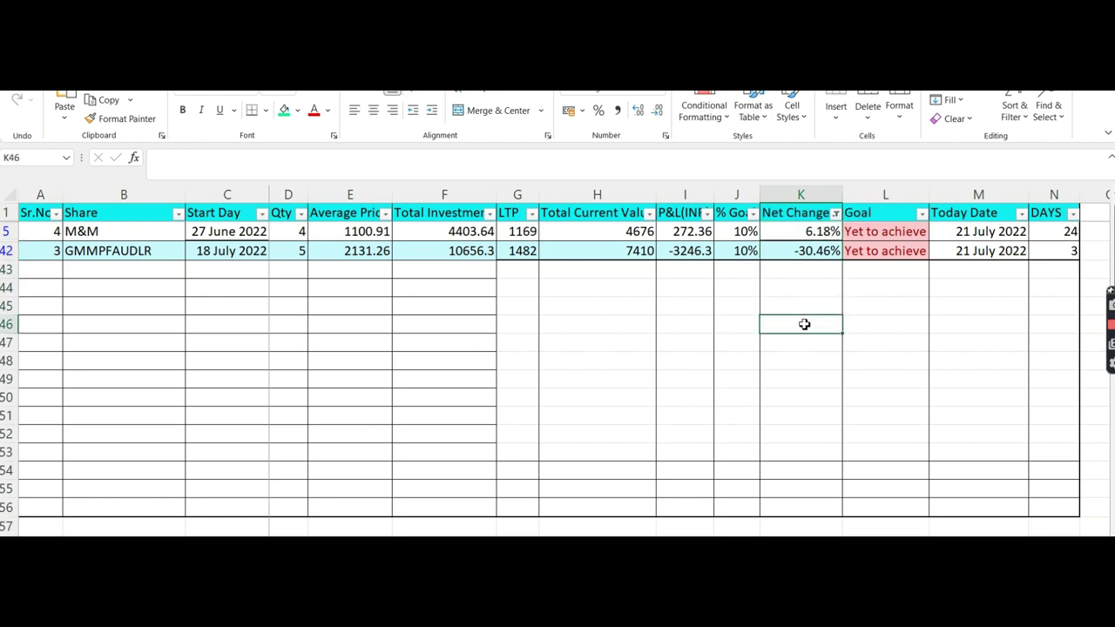
# Step: Filter the Net Change column to show only the 6.01%, 6.18%, 6.48% and 8.24% entries
pyautogui.click(835, 214)
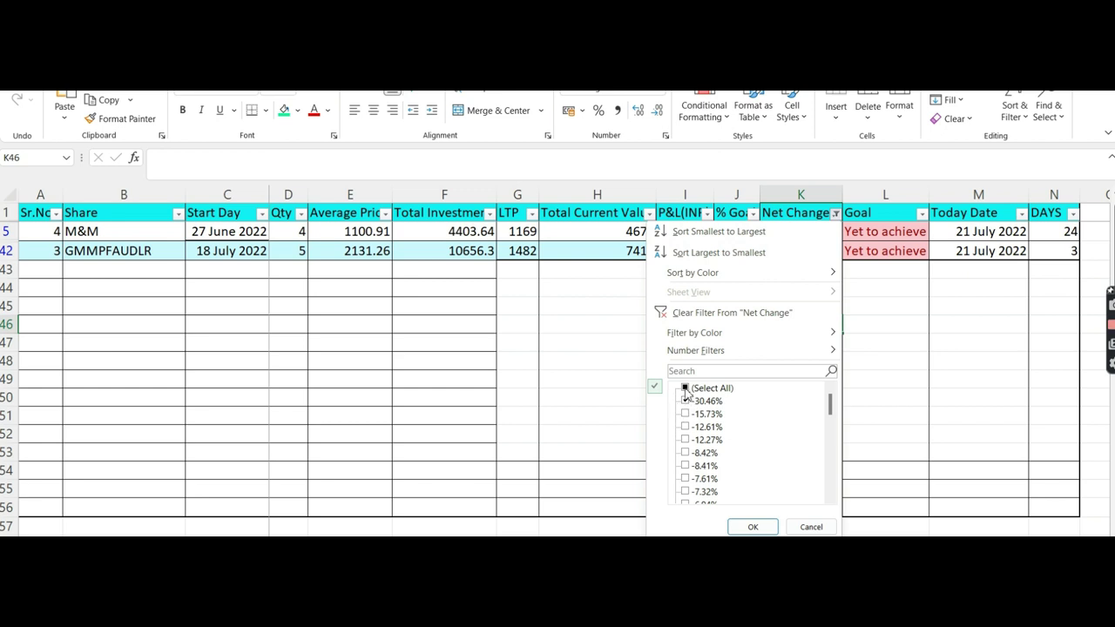
pyautogui.click(685, 388)
pyautogui.click(685, 389)
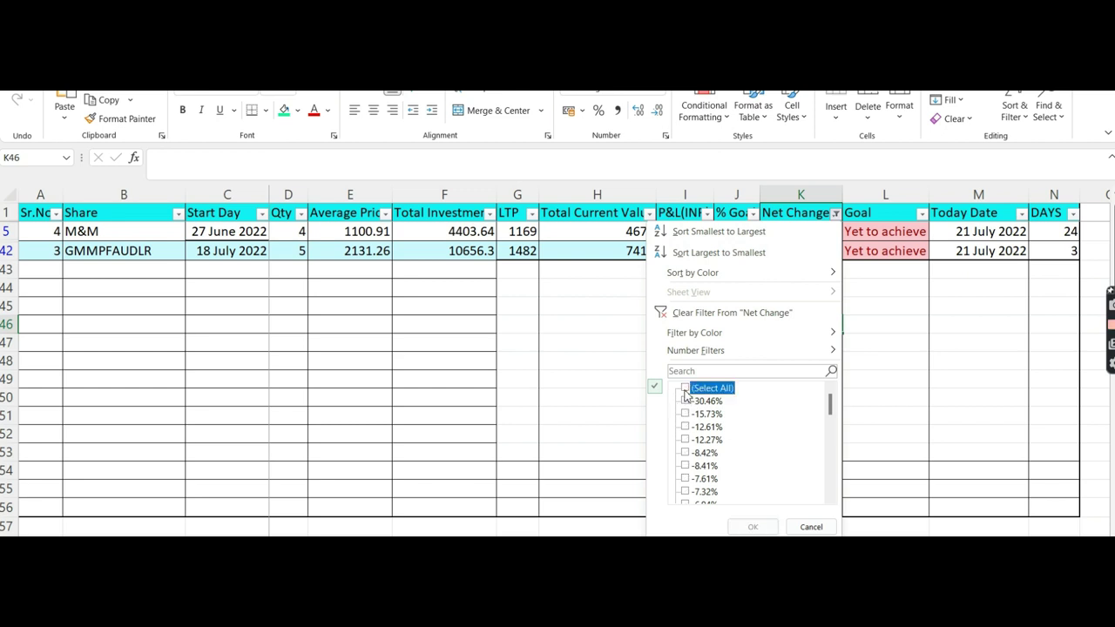
pyautogui.click(832, 411)
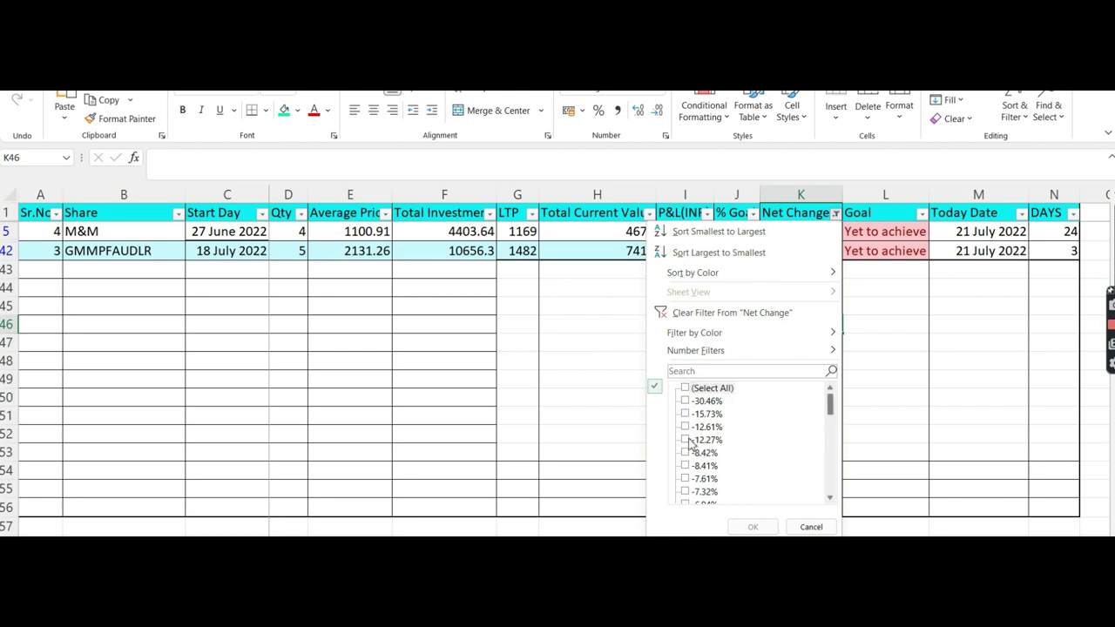
pyautogui.moveTo(832, 405); pyautogui.dragTo(836, 476)
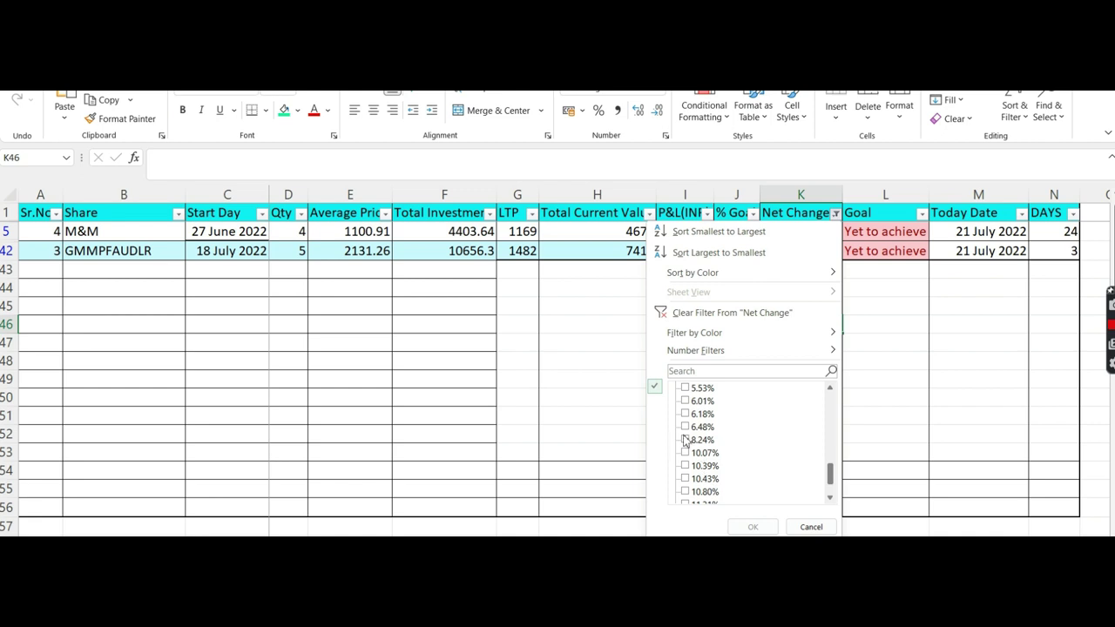
pyautogui.click(685, 440)
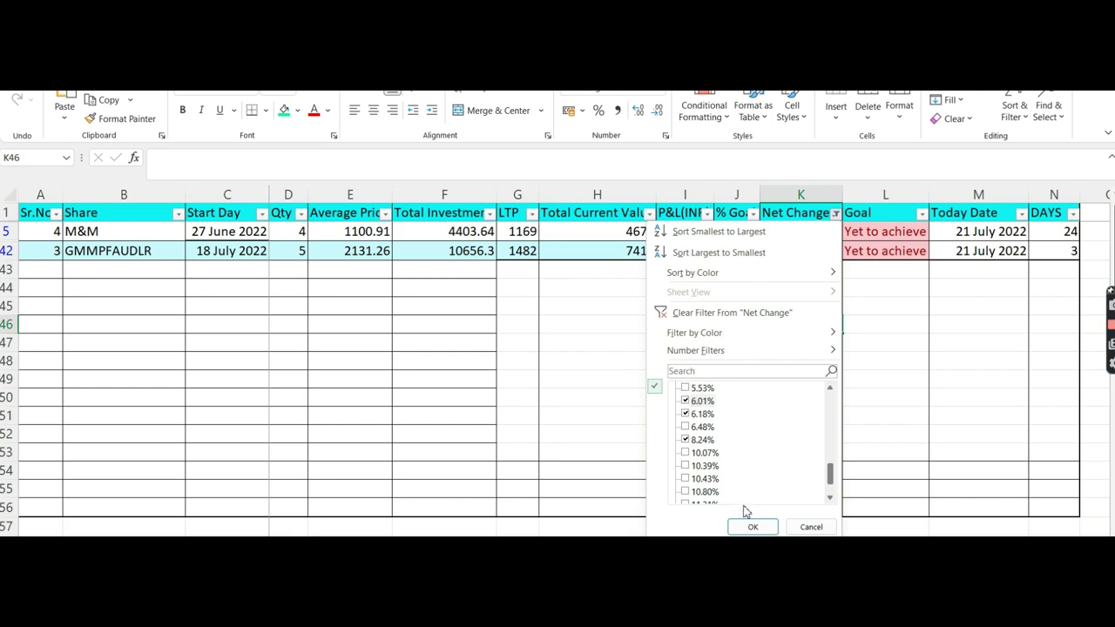
pyautogui.click(685, 427)
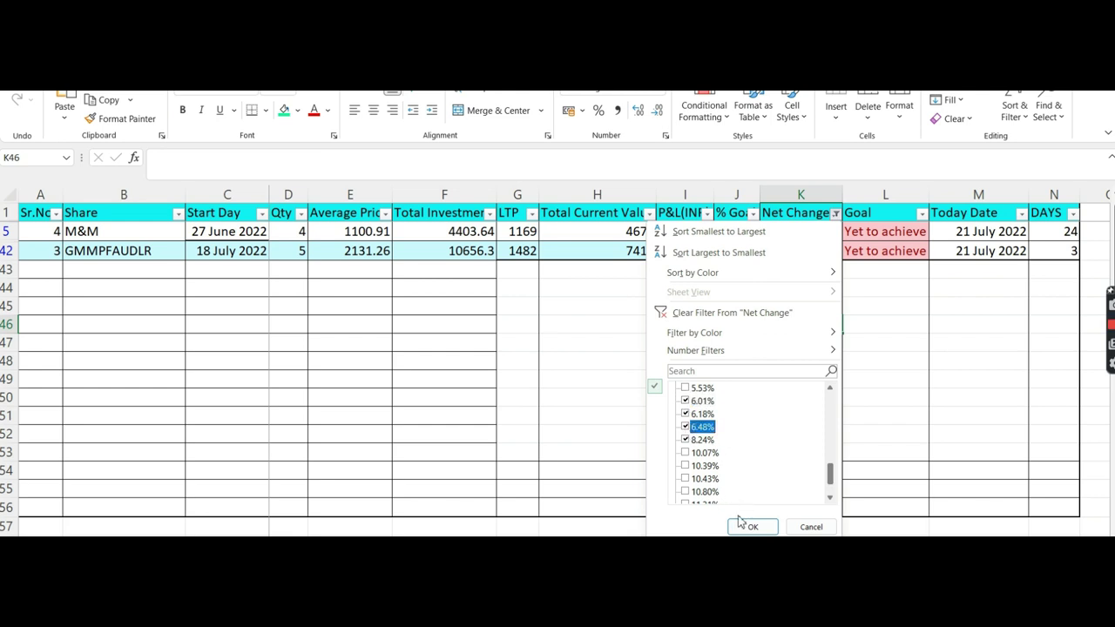
pyautogui.click(746, 526)
# Step: Examine the Net Change values of the filtered shares row by row, and check AUBANK's DAYS cell
pyautogui.click(747, 364)
pyautogui.press('Up')
pyautogui.press('Up')
pyautogui.press('Up')
pyautogui.press('Up')
pyautogui.press('Up')
pyautogui.press('Up')
pyautogui.press('Up')
pyautogui.press('Up')
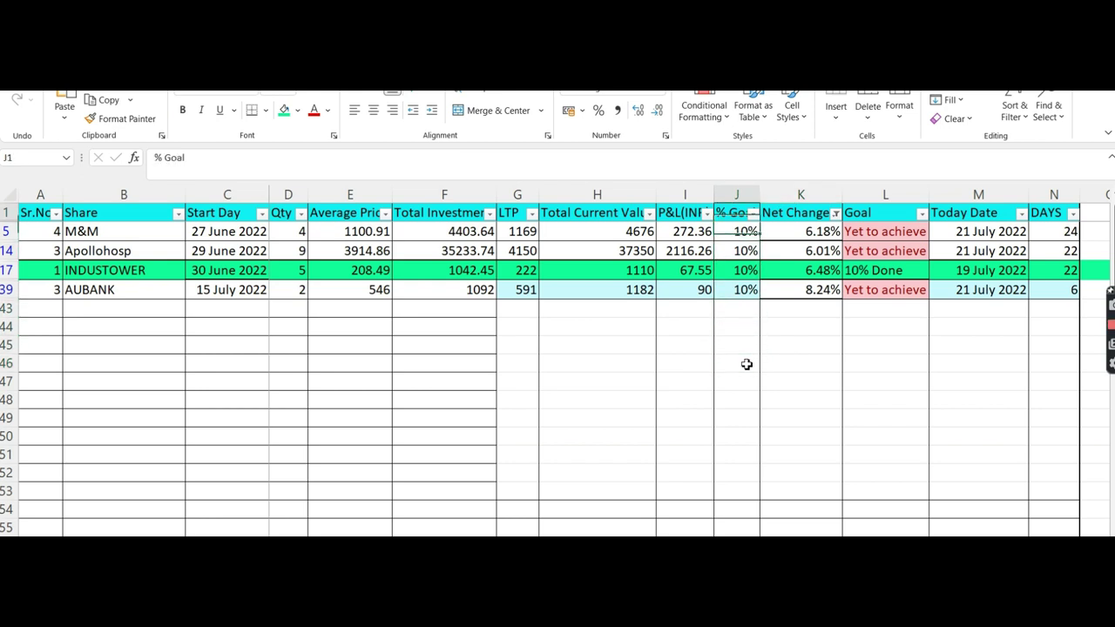
pyautogui.press('Right')
pyautogui.press('Down')
pyautogui.press('Down')
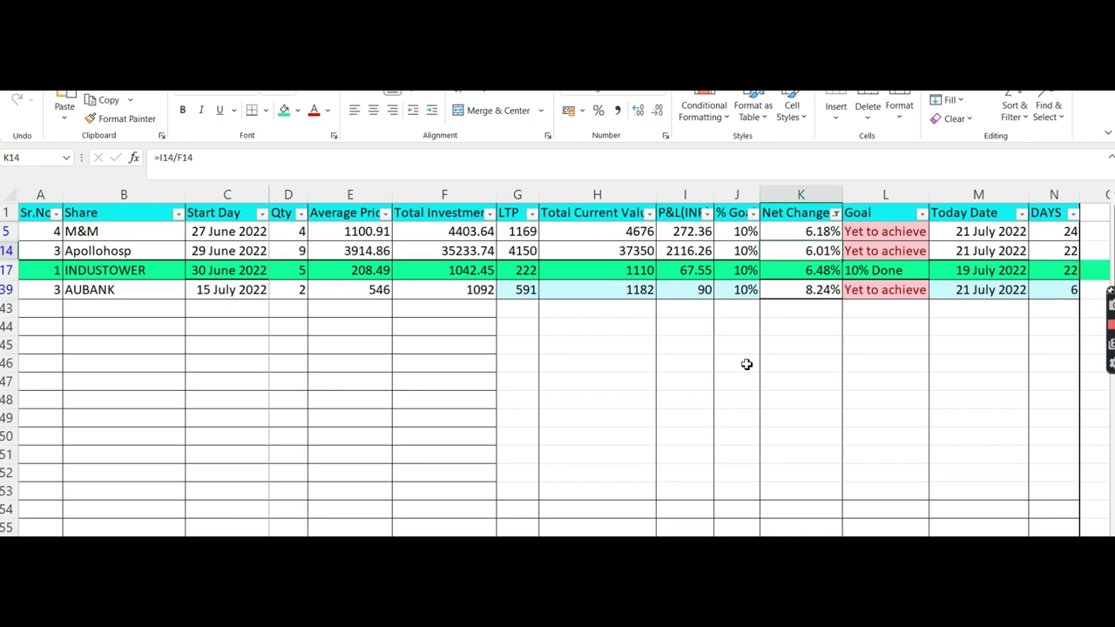
pyautogui.press('Down')
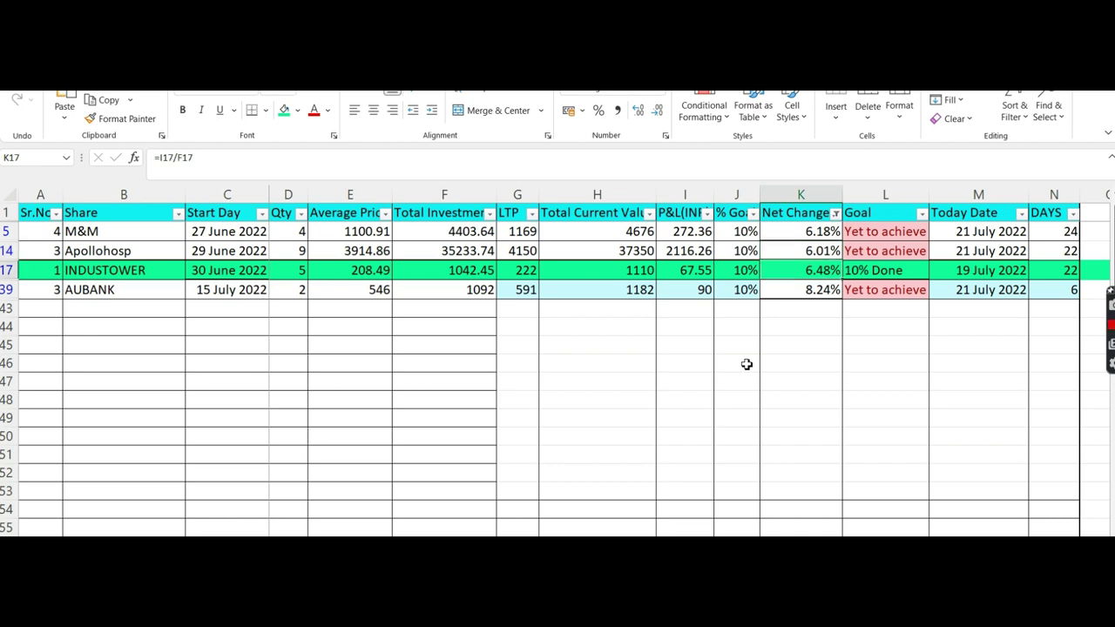
pyautogui.press('Down')
pyautogui.press('Up')
pyautogui.press('Down')
pyautogui.press('Up')
pyautogui.press('Down')
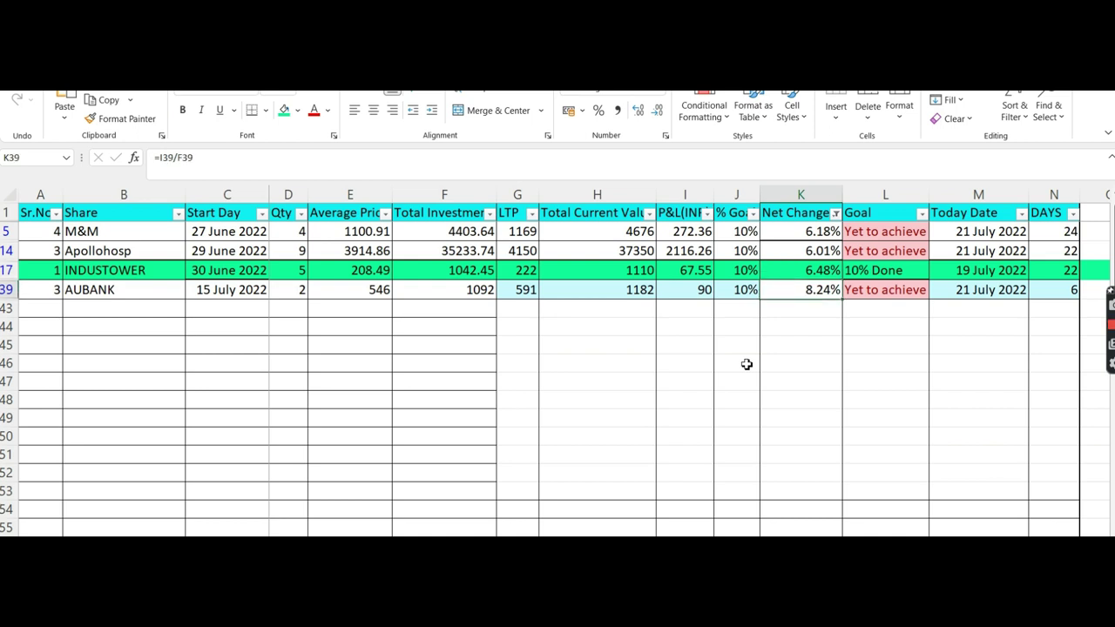
pyautogui.press('Down')
pyautogui.press('Up')
pyautogui.press('Up')
pyautogui.press('Down')
pyautogui.press('Down')
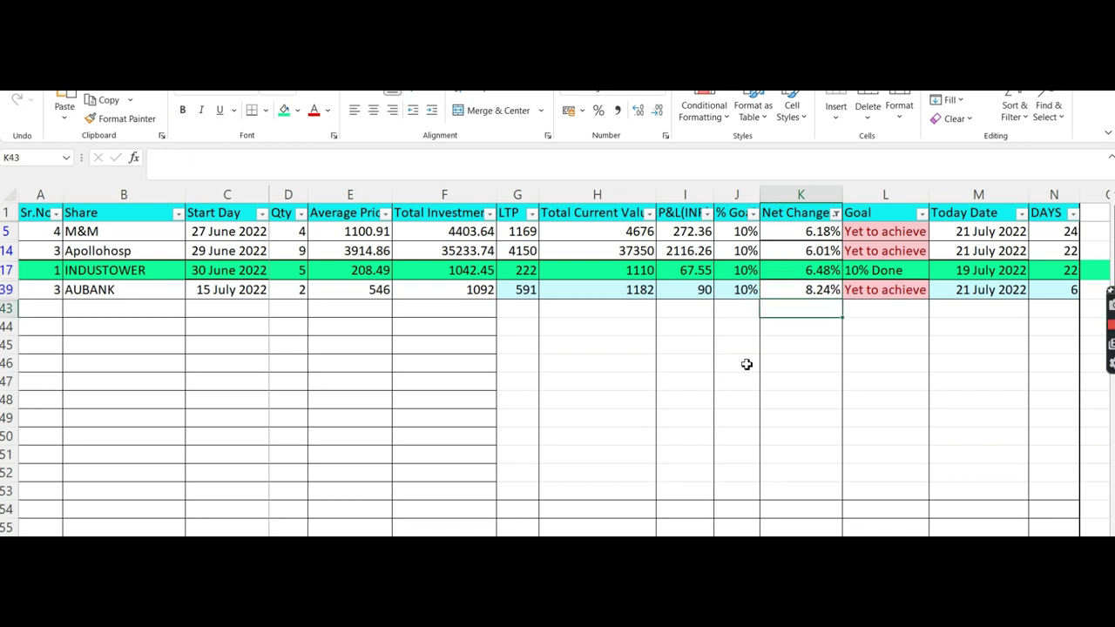
pyautogui.click(1071, 290)
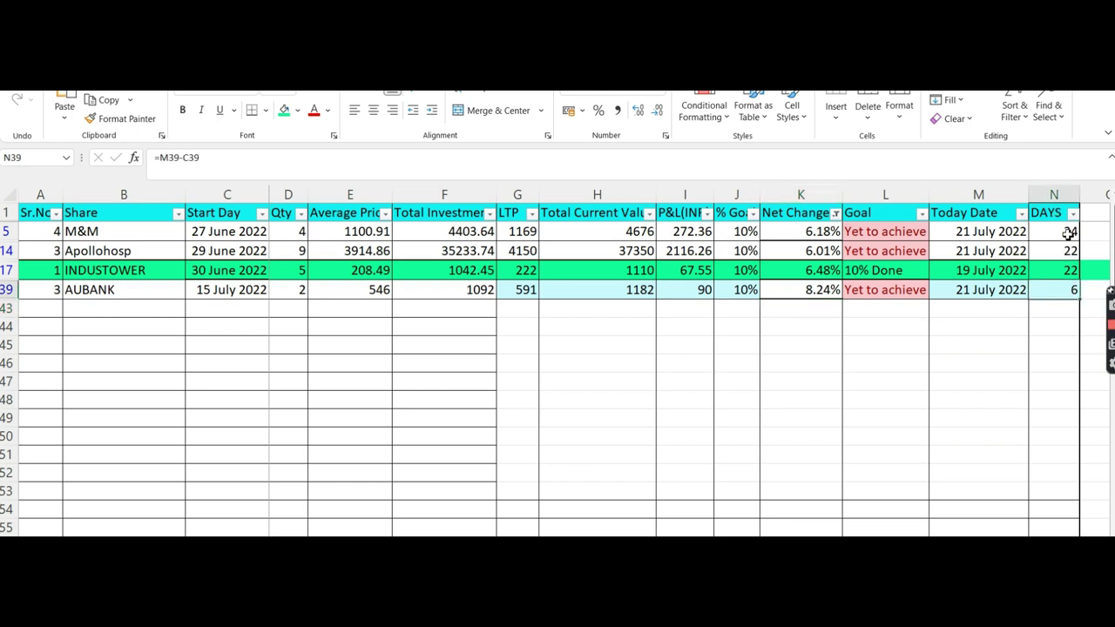
# Step: Go to the Average Goal Achieved% block below the table and select its value cell to inspect the formula
pyautogui.click(515, 397)
pyautogui.press('Down')
pyautogui.press('Down')
pyautogui.press('Down')
pyautogui.press('Down')
pyautogui.press('Down')
pyautogui.press('Down')
pyautogui.press('Down')
pyautogui.press('Down')
pyautogui.press('Down')
pyautogui.press('Down')
pyautogui.press('Down')
pyautogui.press('Down')
pyautogui.press('Down')
pyautogui.press('Down')
pyautogui.press('Down')
pyautogui.press('Down')
pyautogui.press('Down')
pyautogui.press('Down')
pyautogui.press('Down')
pyautogui.press('Down')
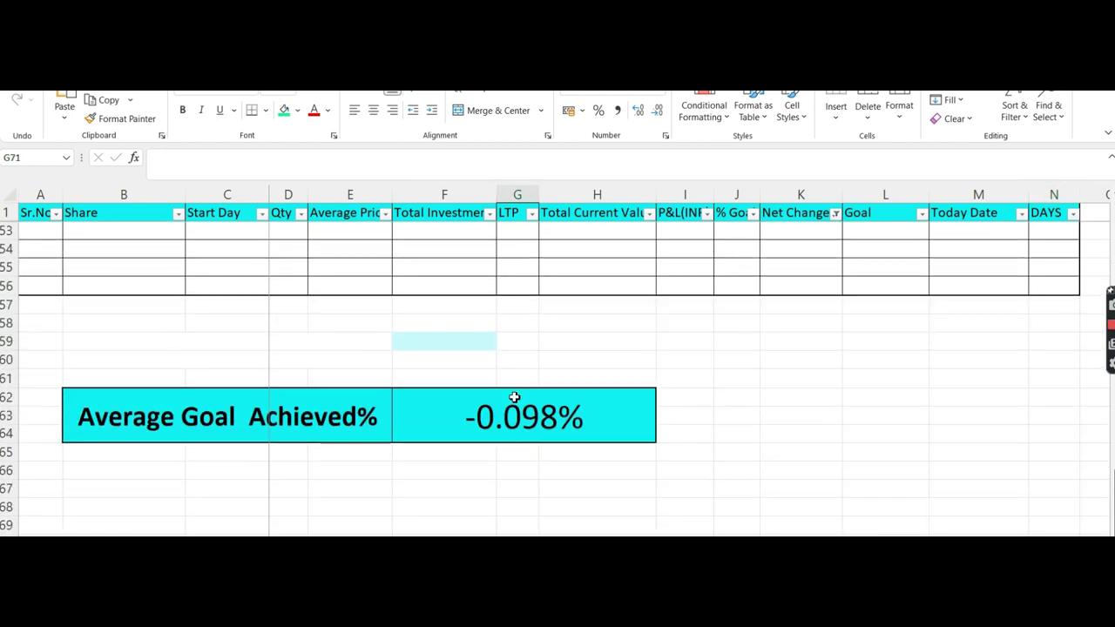
pyautogui.click(544, 424)
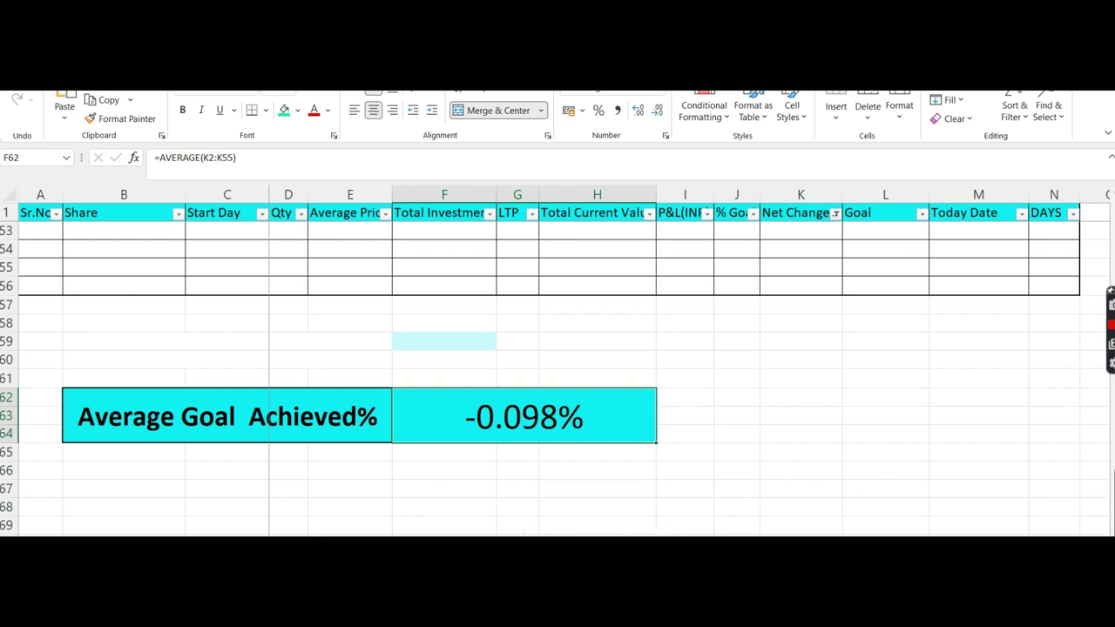
# Step: Switch to Kite's GTT orders and delete the ASIANPAINT BSE sell trigger created on 2022-07-18
pyautogui.click(592, 533)
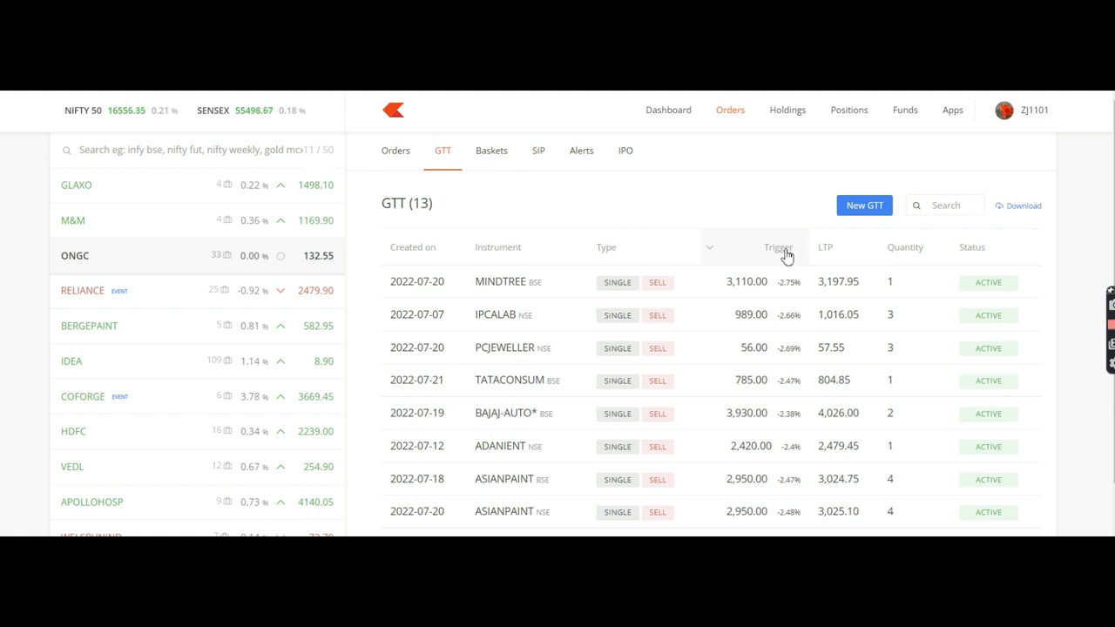
pyautogui.moveTo(582, 311)
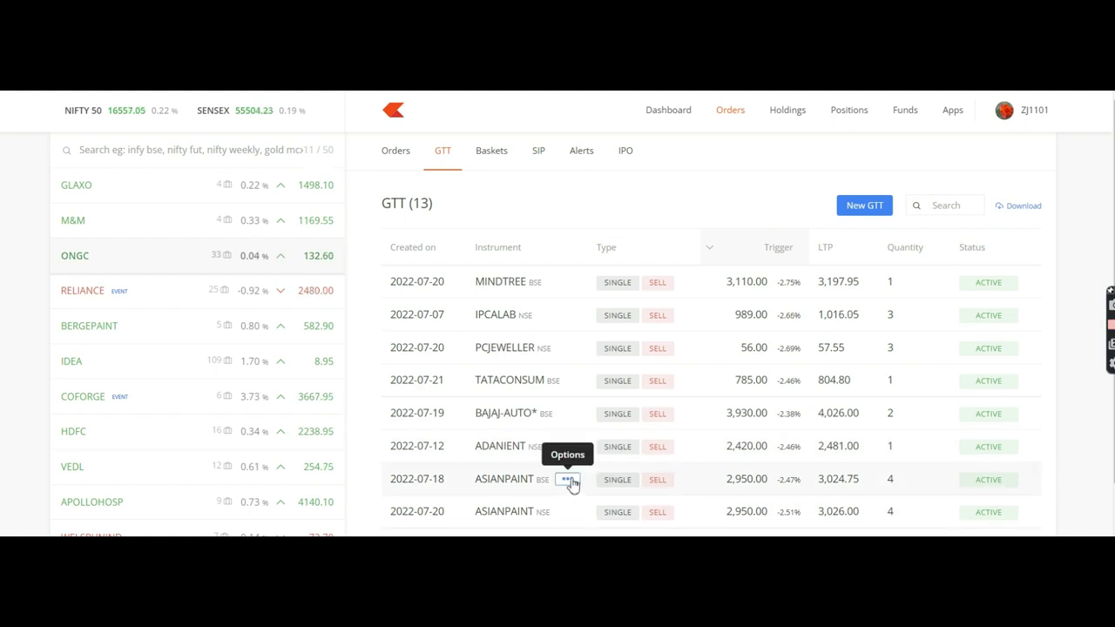
pyautogui.click(568, 481)
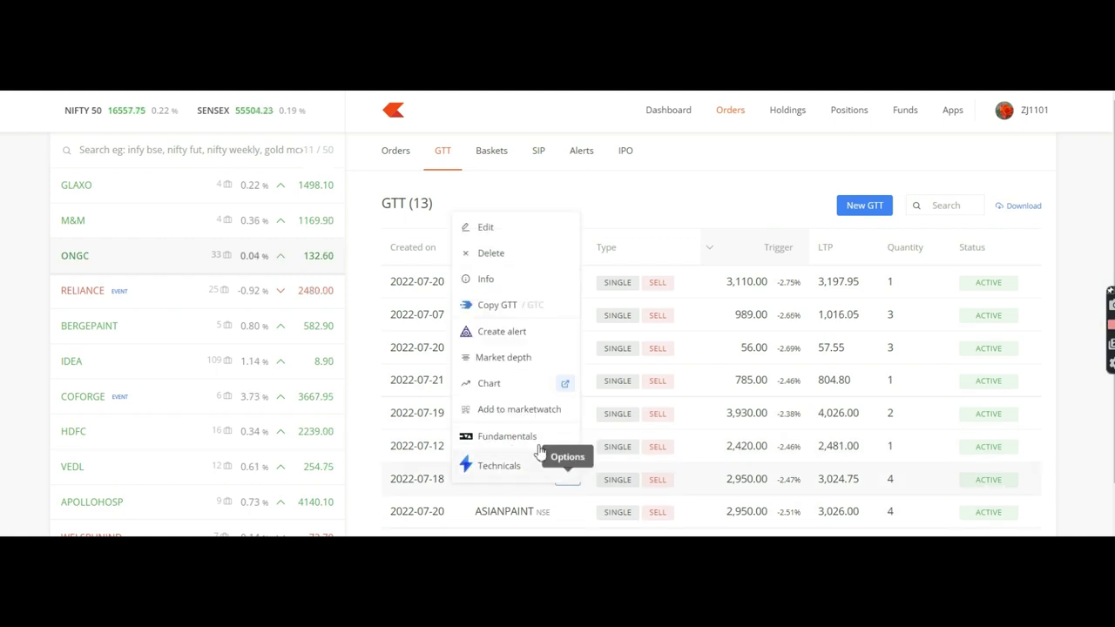
pyautogui.click(488, 256)
pyautogui.click(585, 324)
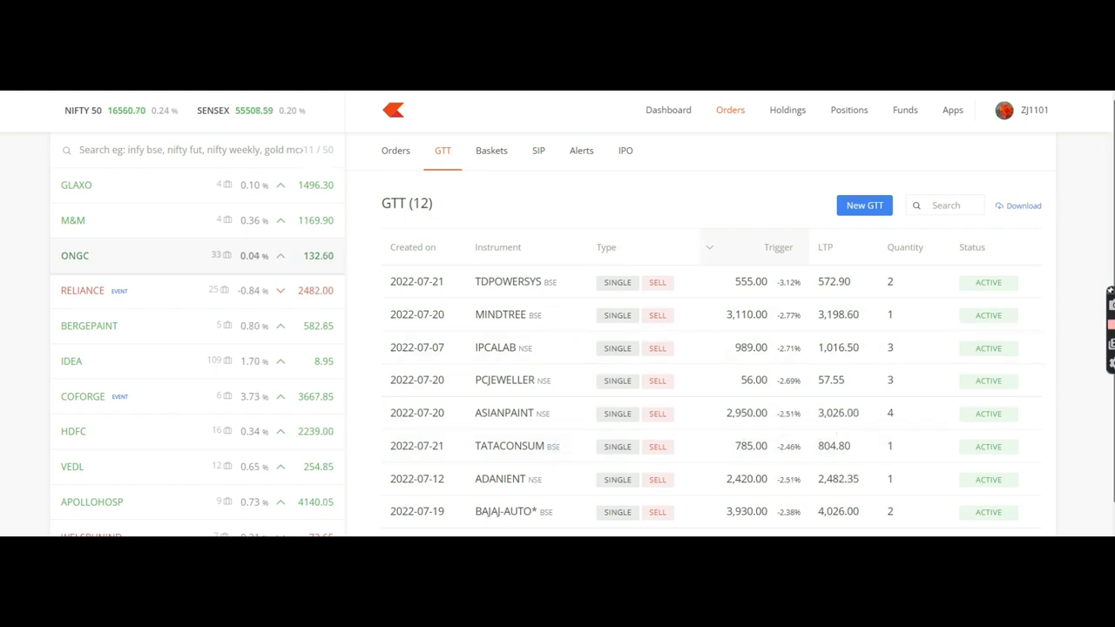
# Step: Review the GTT list, sorting it by Trigger in the opposite direction and back to compare the distances from LTP
pyautogui.scroll(-2, 1112, 176)
pyautogui.scroll(-2, 1112, 177)
pyautogui.scroll(4, 743, 213)
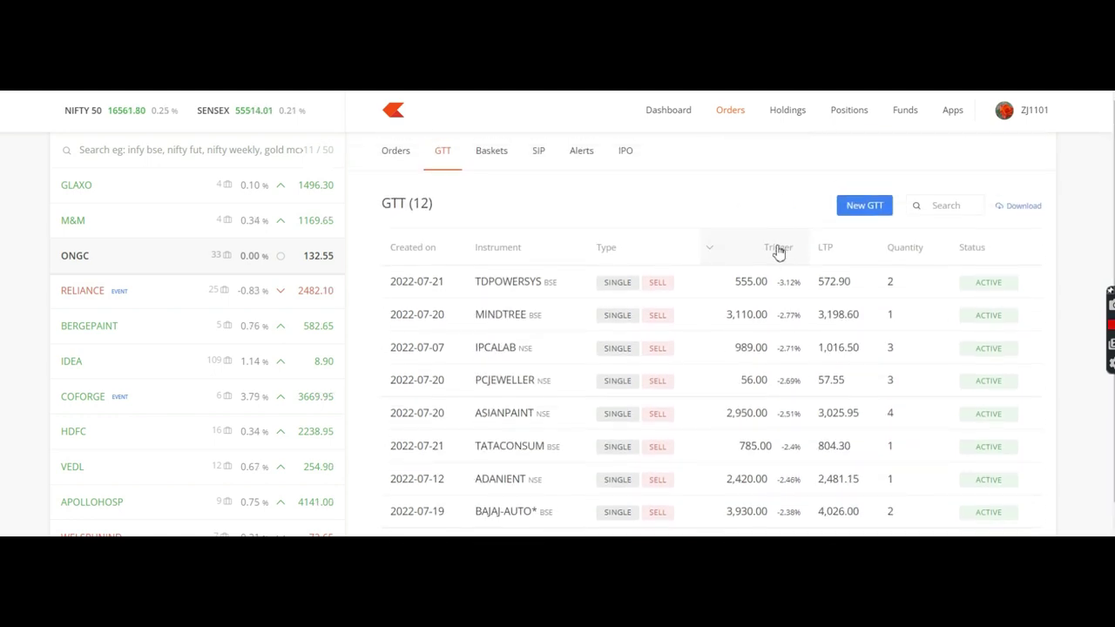
pyautogui.click(779, 251)
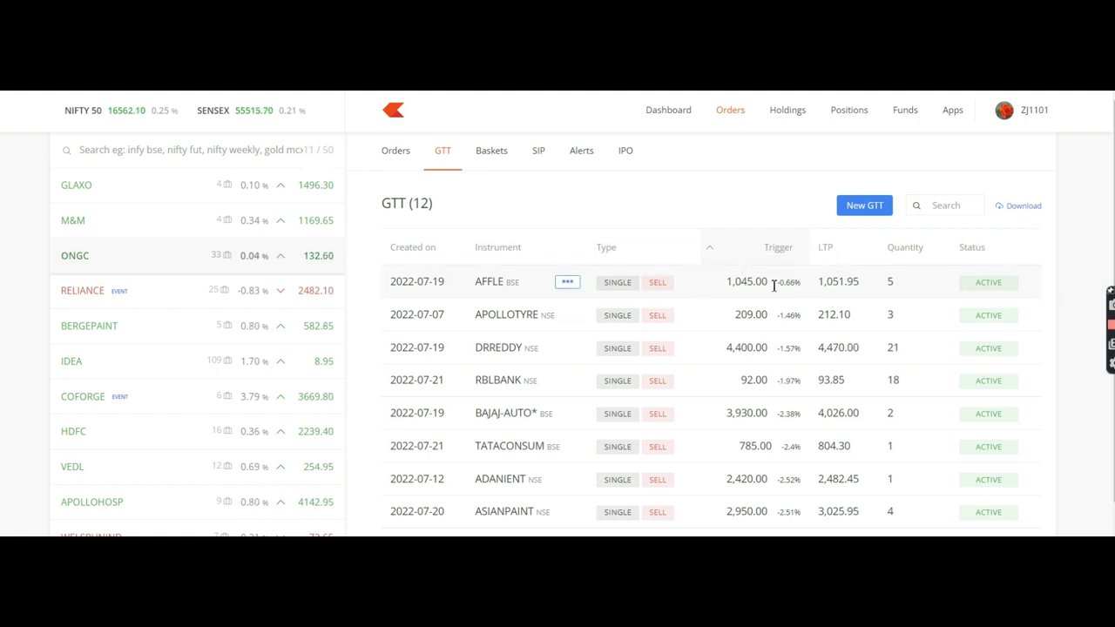
pyautogui.click(774, 254)
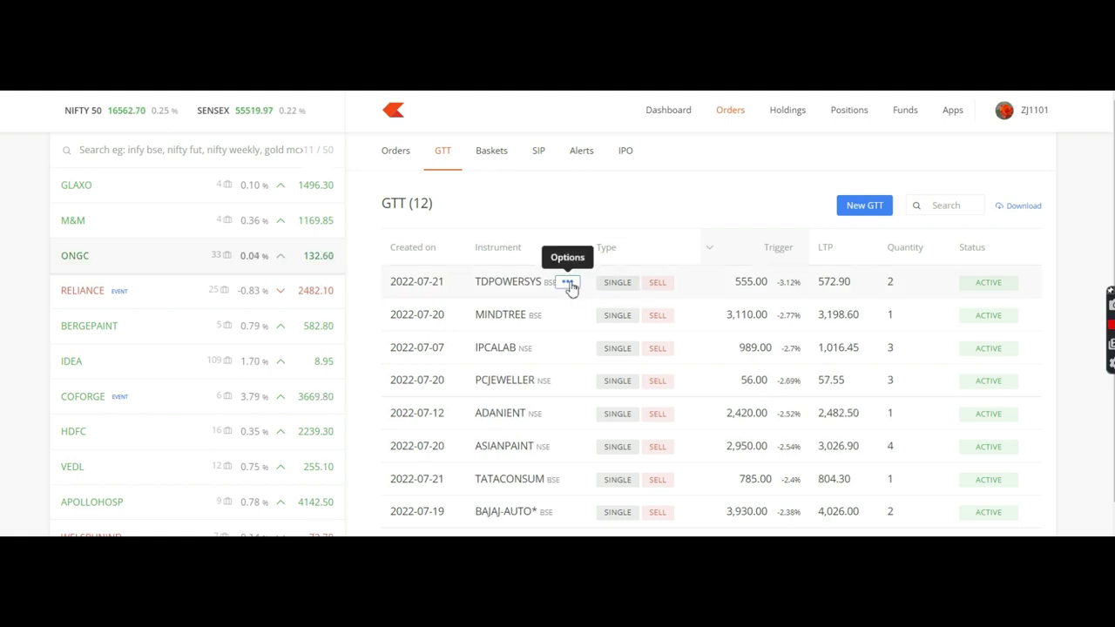
# Step: Modify the TDPOWERSYS GTT sell order with a trigger price of 559 and an updated limit price
pyautogui.click(568, 284)
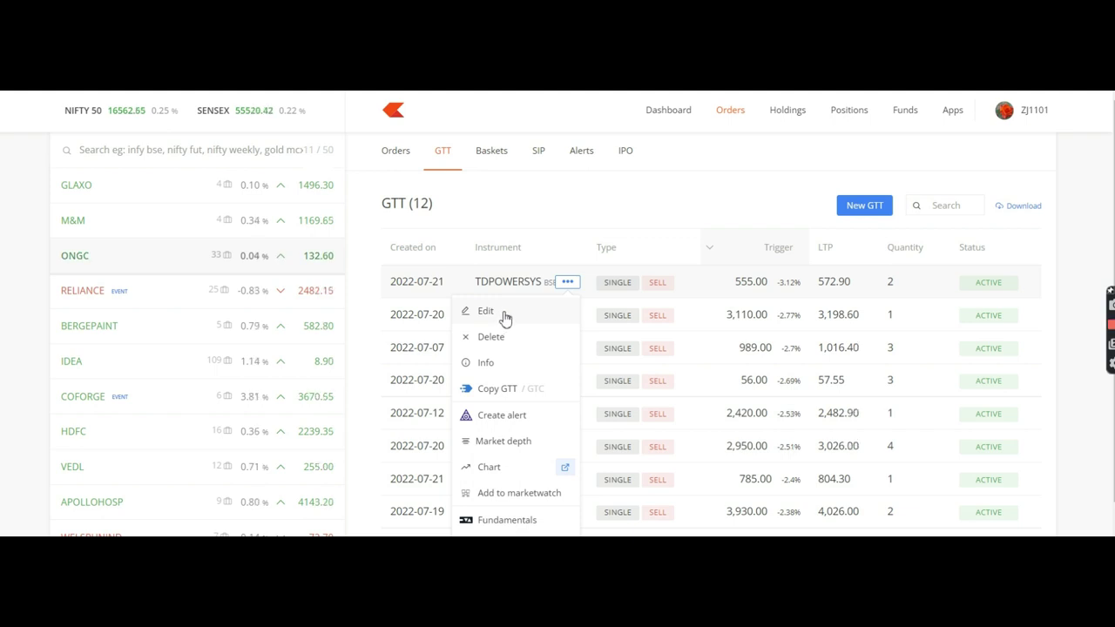
pyautogui.click(505, 319)
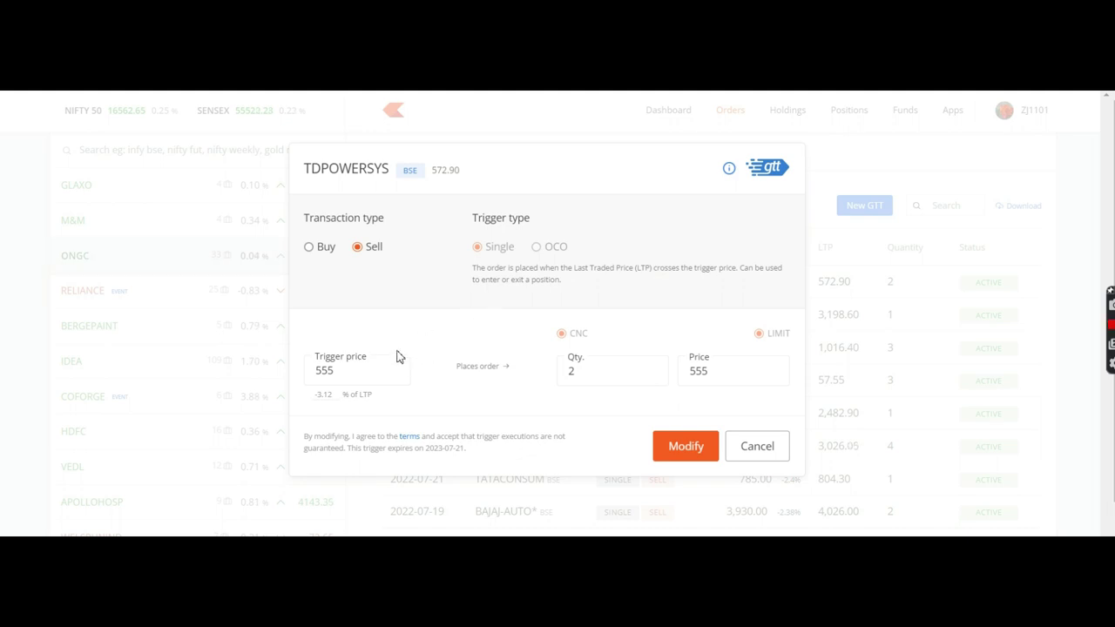
pyautogui.click(354, 371)
pyautogui.press('BackSpace')
pyautogui.press('BackSpace')
pyautogui.click(731, 373)
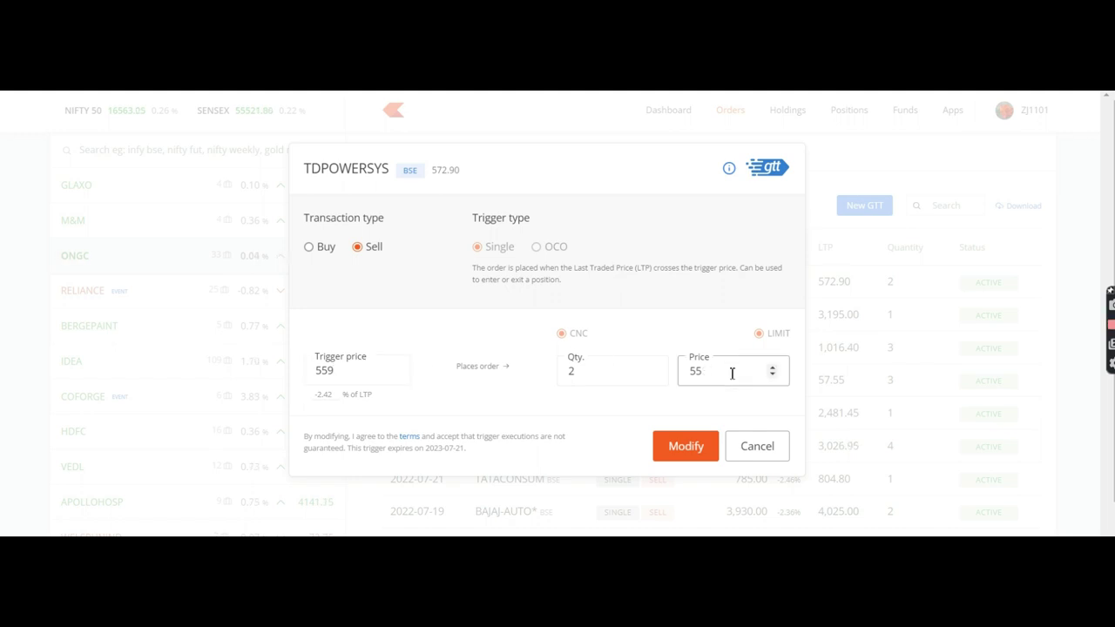
pyautogui.click(687, 450)
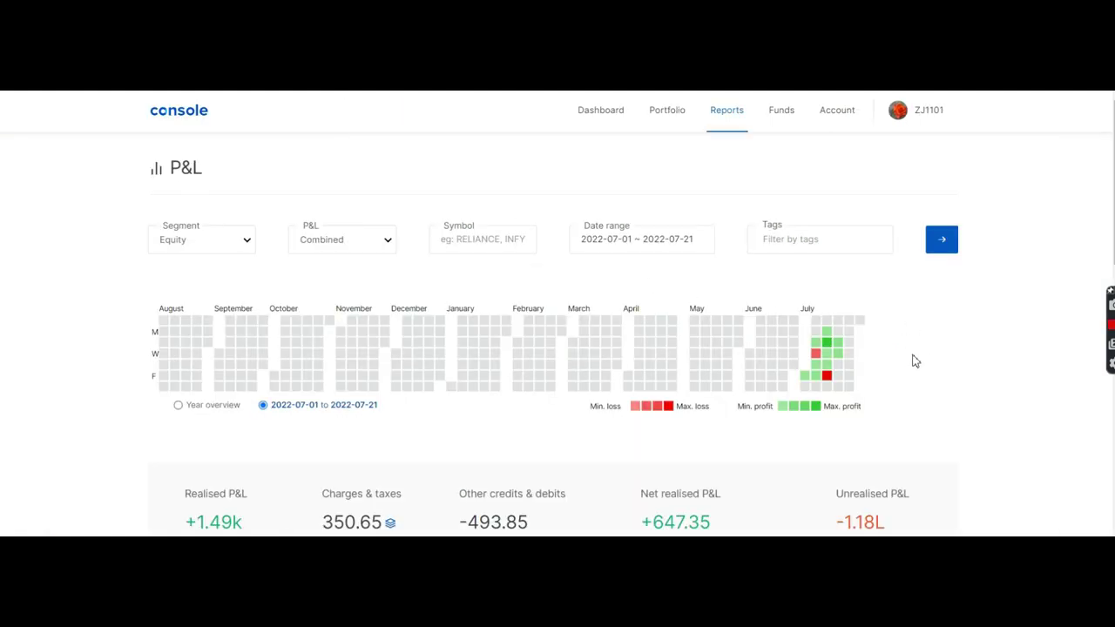
# Step: In Console's equity P&L report for 2022-07-01 to 2022-07-21, review the summary and highlight the net realised P&L figure
pyautogui.scroll(-1, 915, 360)
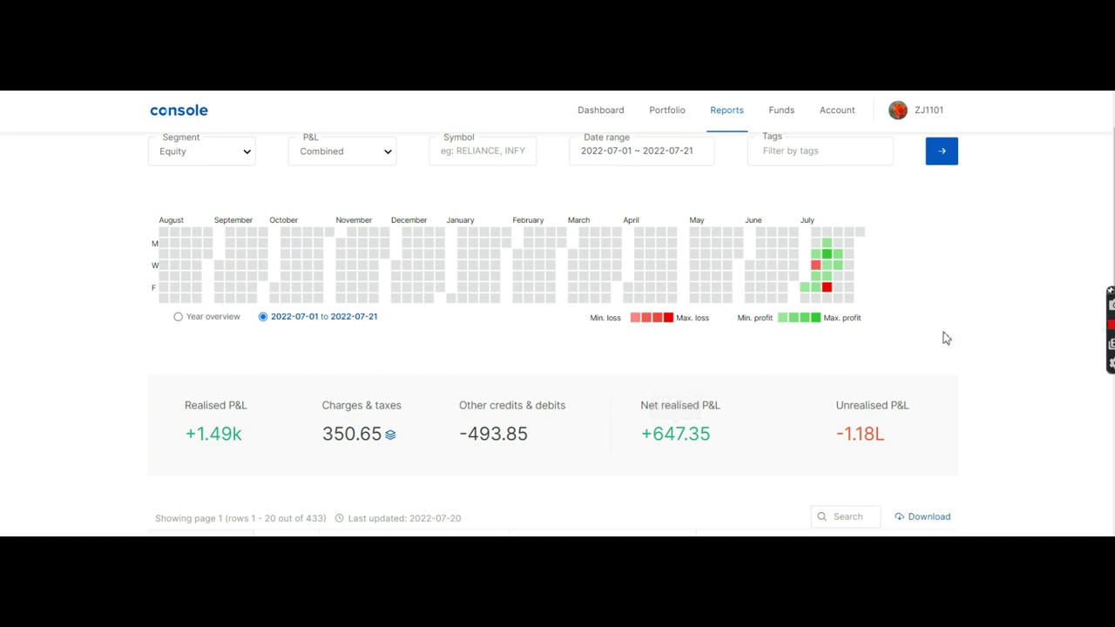
pyautogui.scroll(-1, 946, 338)
pyautogui.scroll(1, 944, 337)
pyautogui.moveTo(878, 436)
pyautogui.moveTo(626, 419); pyautogui.dragTo(719, 437)
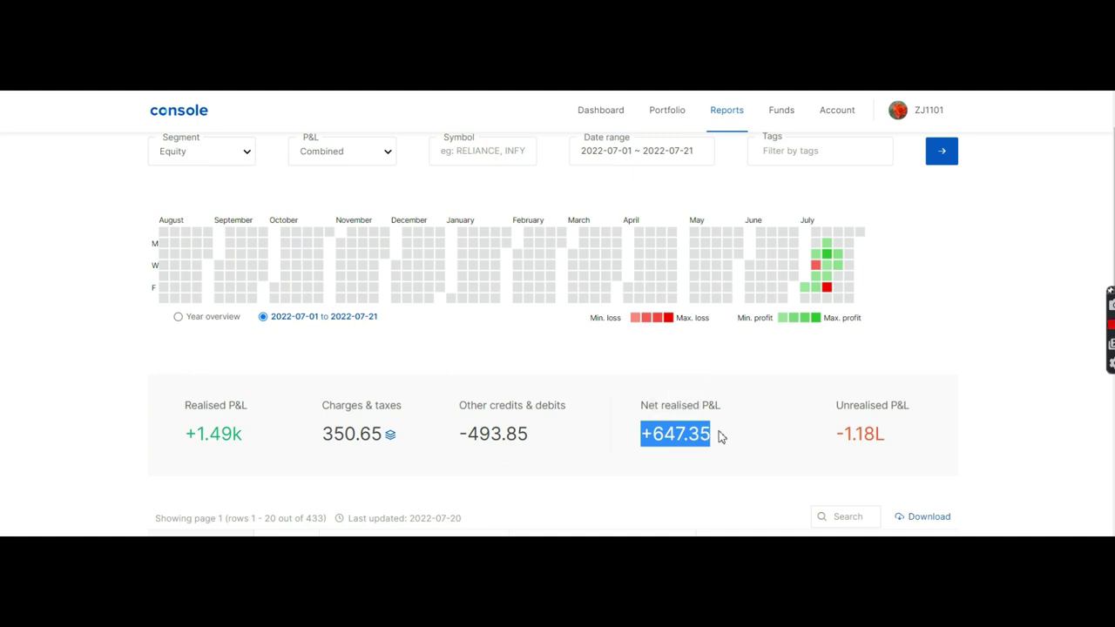